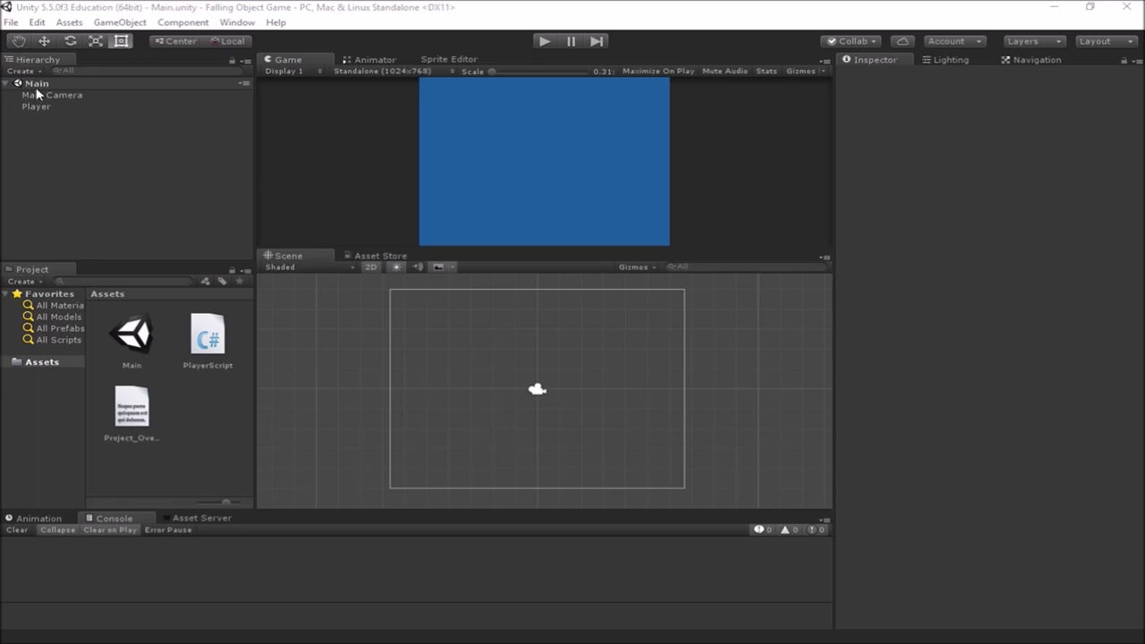
# - Begin a new 2D project named 'Falling Object Game', then cancel the new-project dialog
pyautogui.click(11, 22)
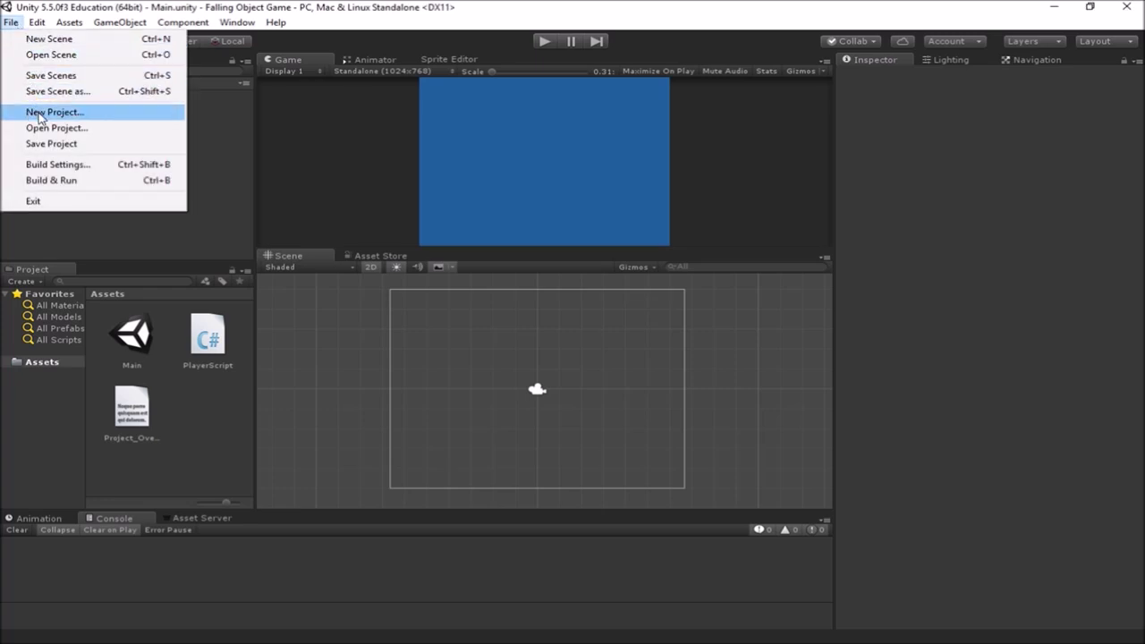
pyautogui.click(87, 113)
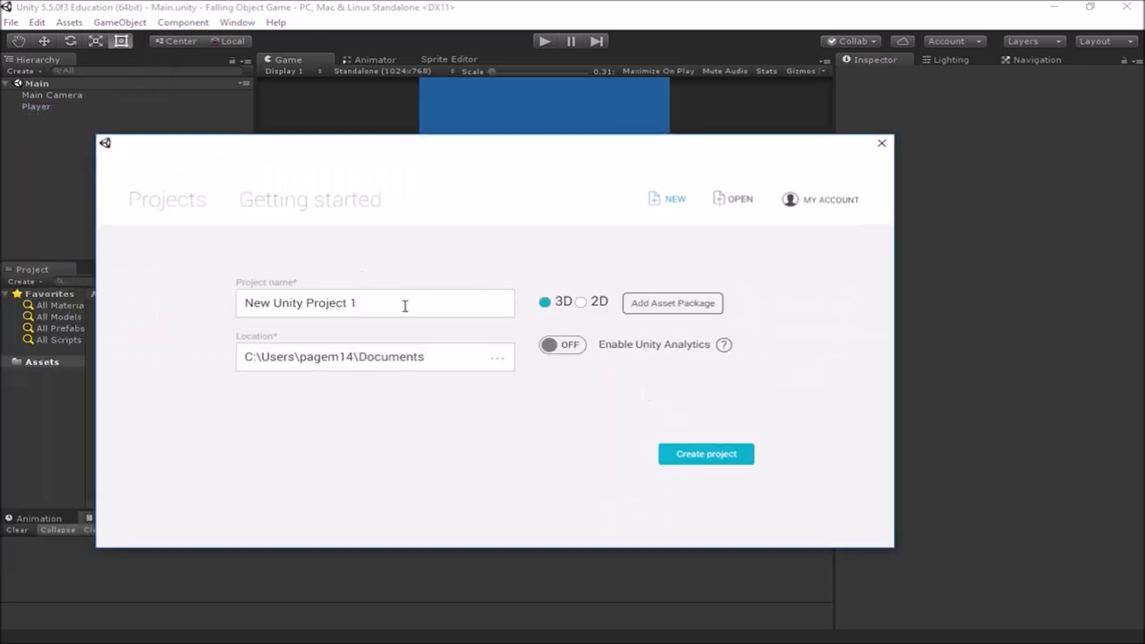
pyautogui.click(584, 304)
pyautogui.tripleClick(318, 303)
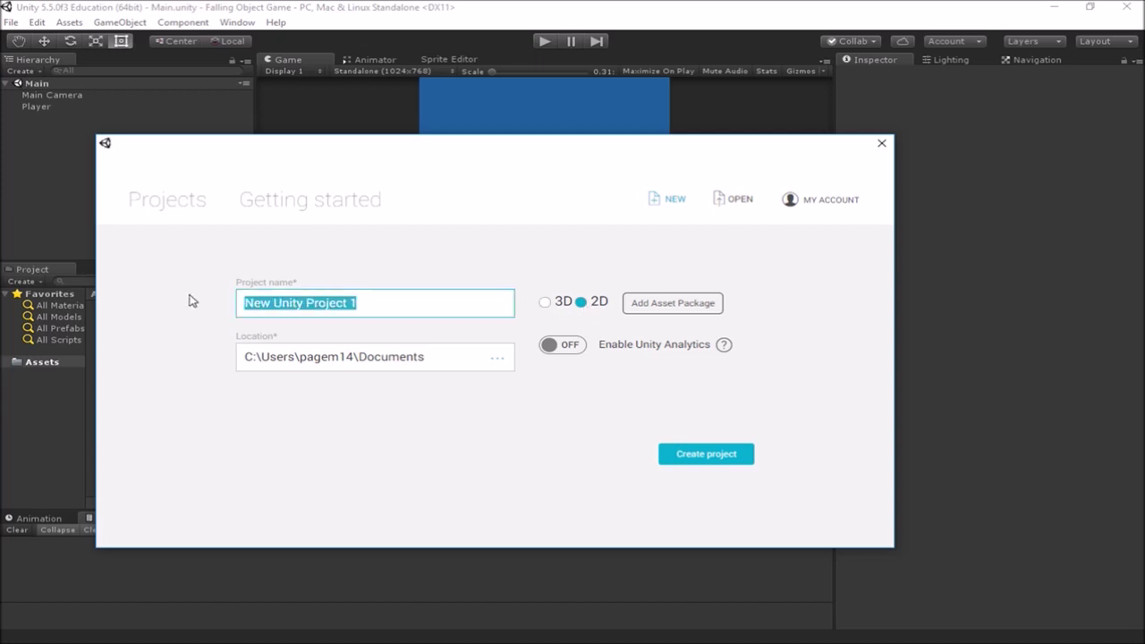
pyautogui.write('Falling Objec')
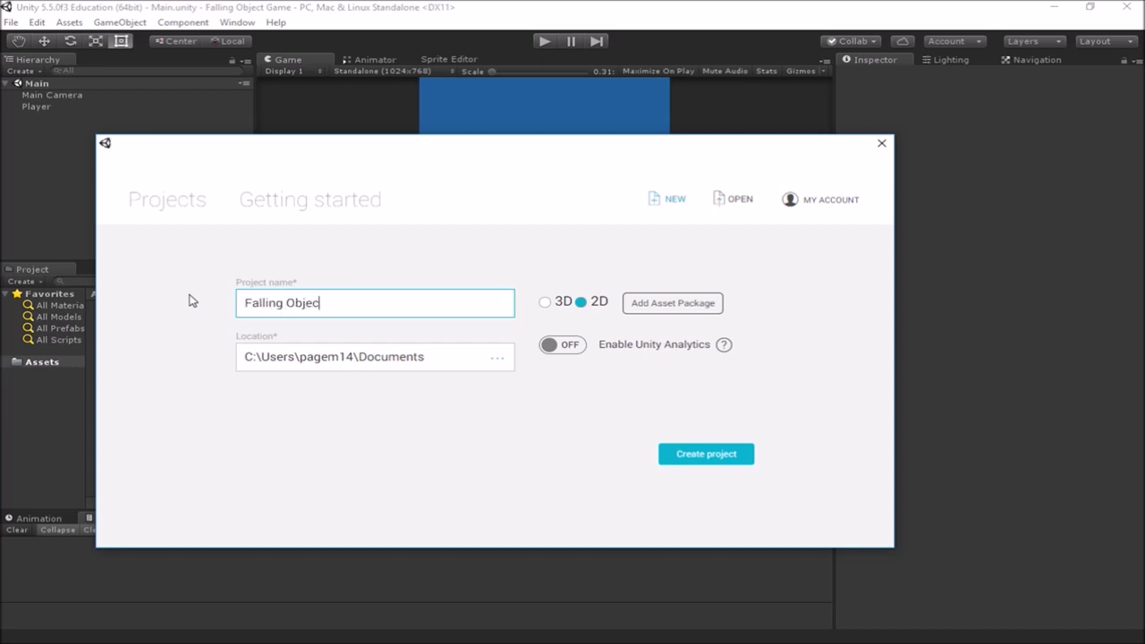
pyautogui.write('t Game')
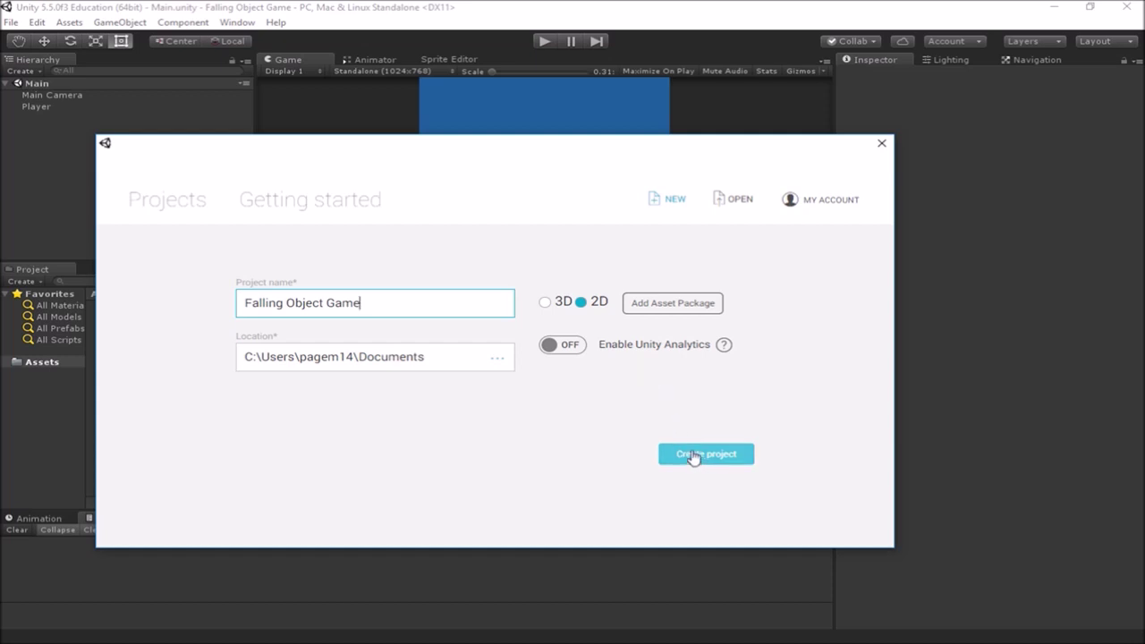
pyautogui.click(881, 144)
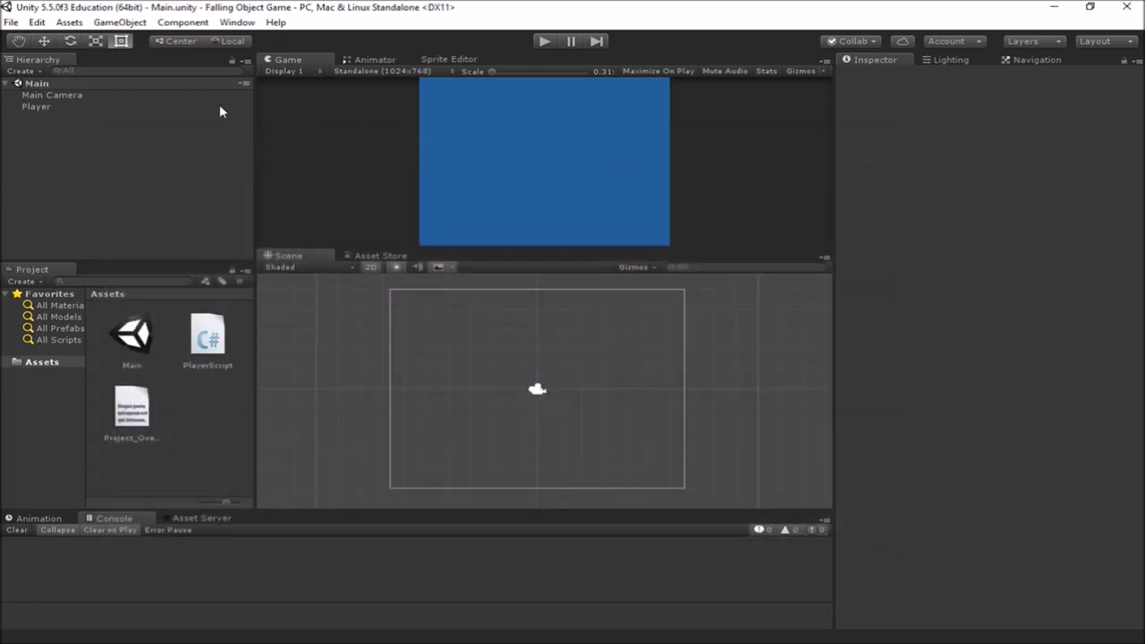
# - Delete Player, review Main Camera, PlayerScript and Project_Overview, and enlarge the Game preview
pyautogui.click(36, 106)
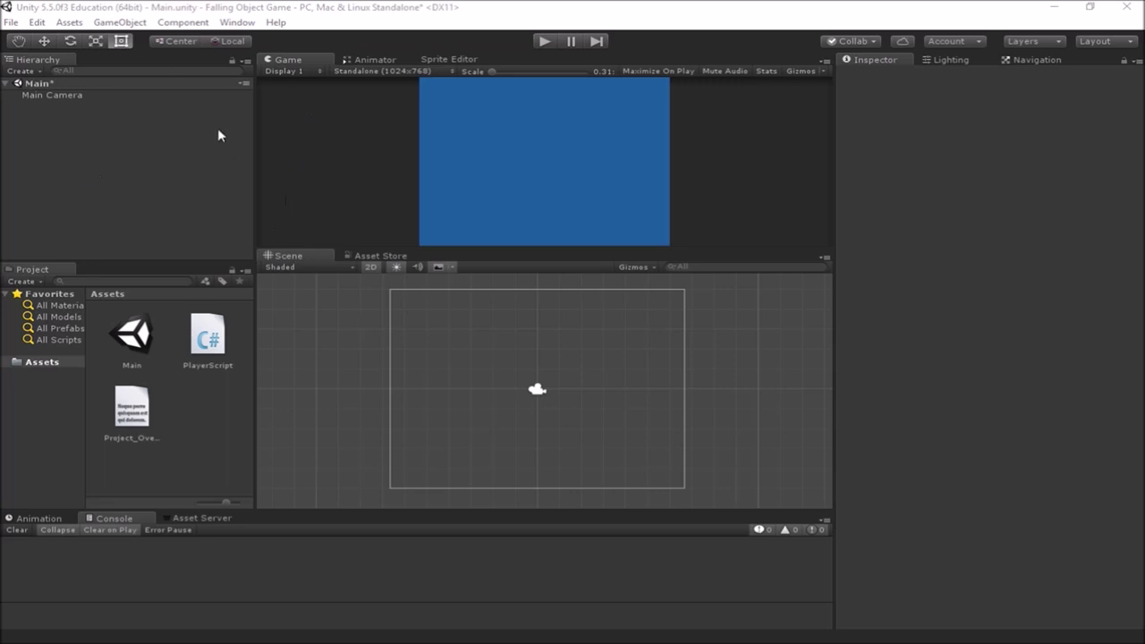
pyautogui.click(80, 95)
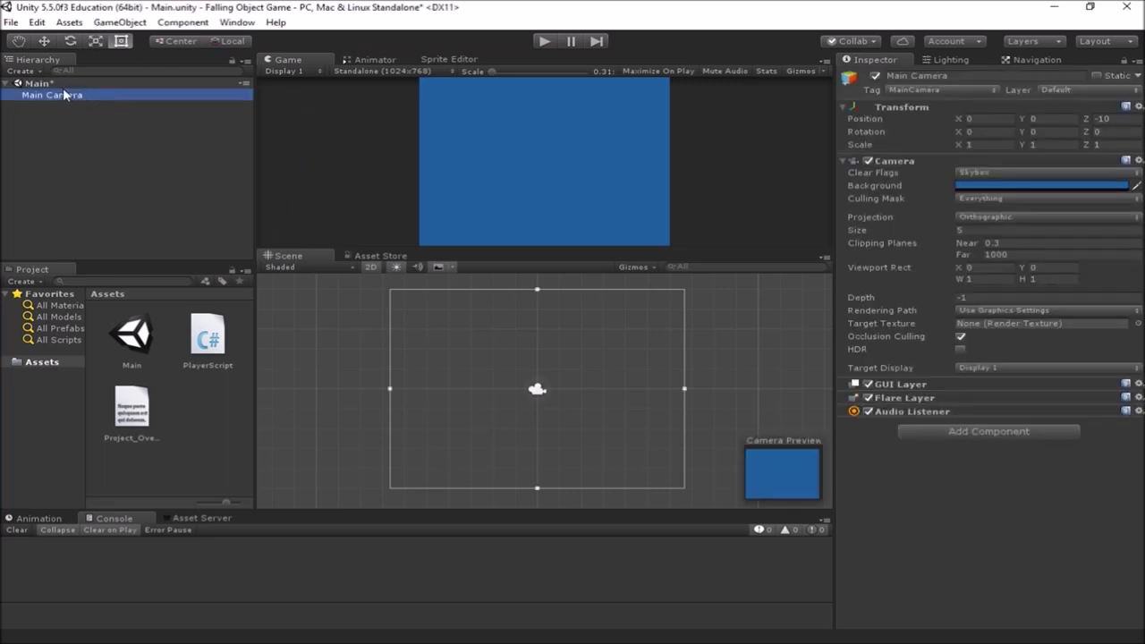
pyautogui.click(134, 413)
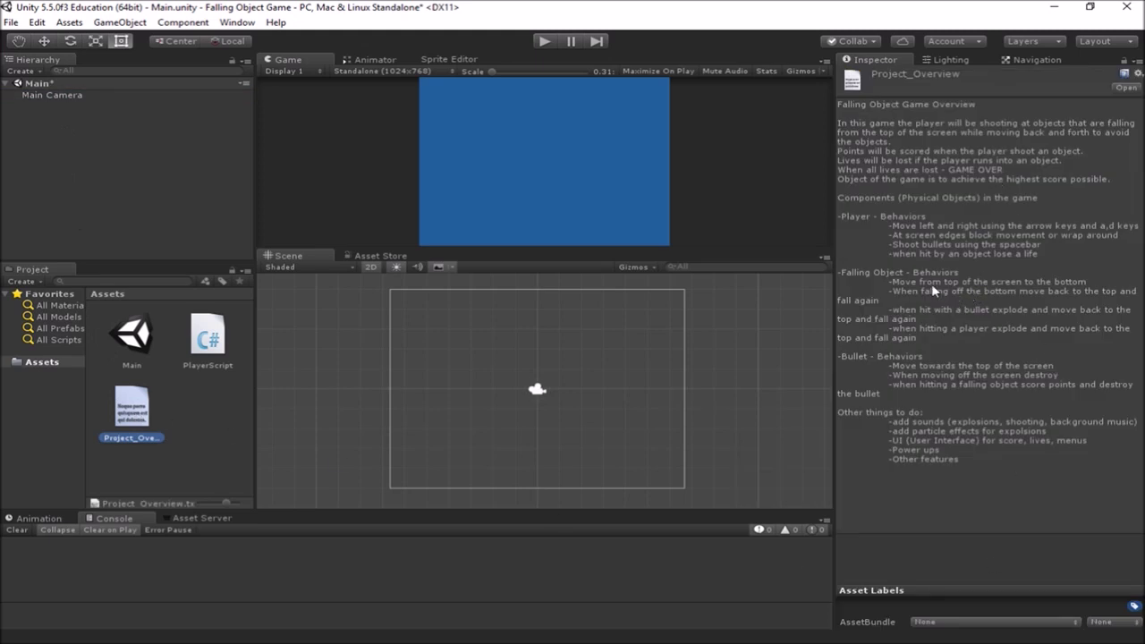
pyautogui.click(213, 336)
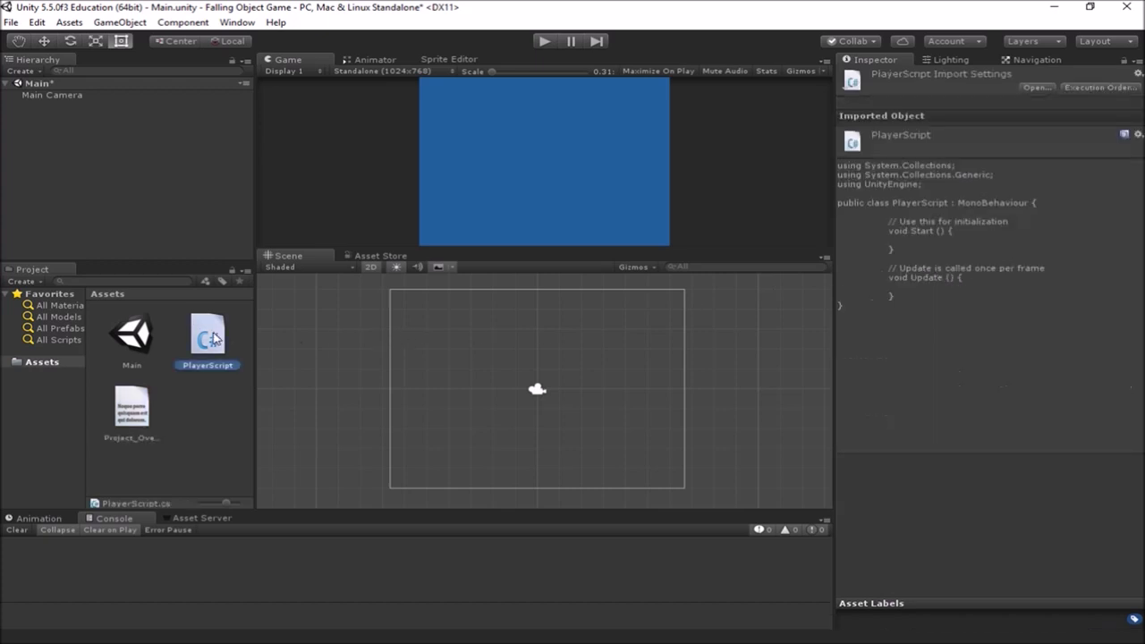
pyautogui.click(134, 416)
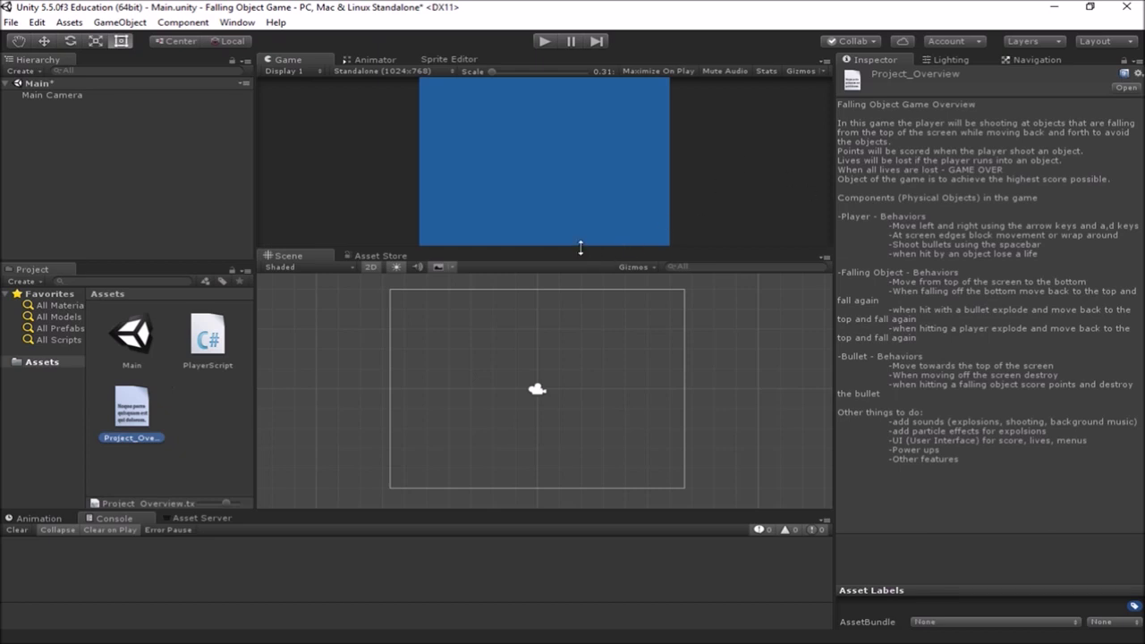
pyautogui.moveTo(581, 249); pyautogui.dragTo(577, 272)
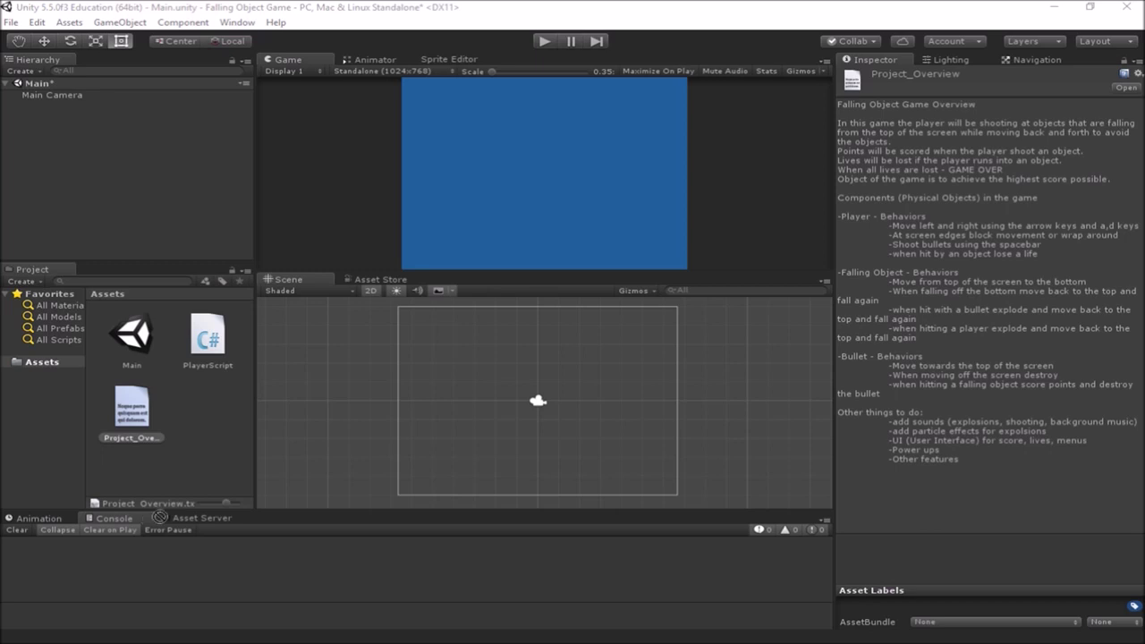
# - Drag the Falling Object Sprites sheet image into the Assets folder
pyautogui.moveTo(160, 517); pyautogui.dragTo(213, 410)
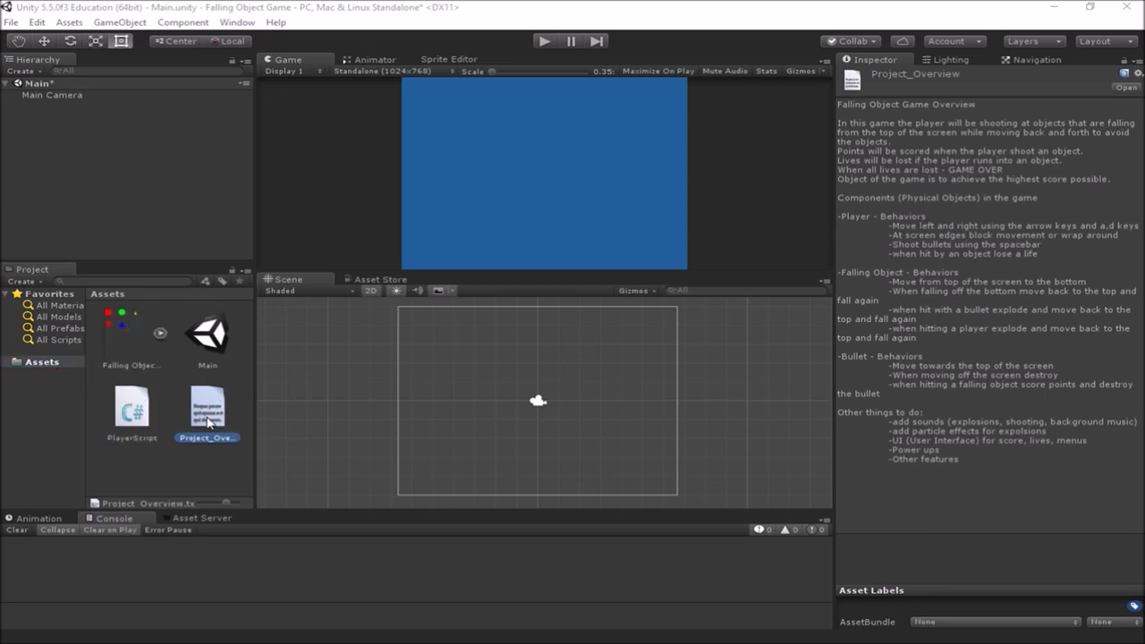
# - Select the Falling Object Sprites asset to view its Sprite (2D and UI) import settings
pyautogui.click(121, 366)
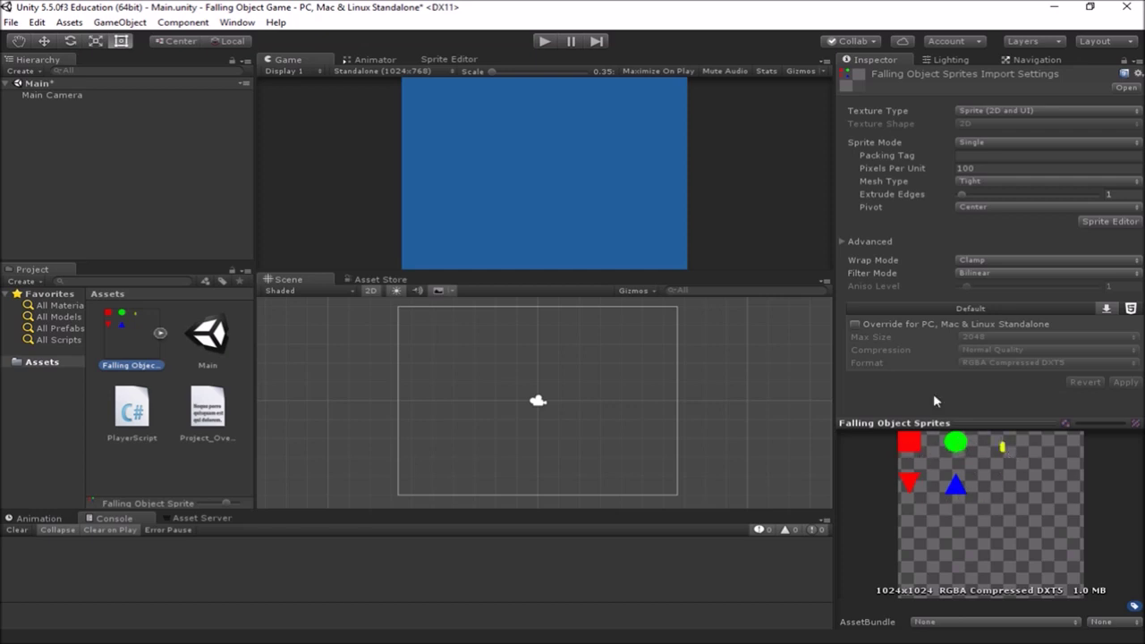
# - Set Sprite Mode to Multiple, apply it, and open the sheet in the Sprite Editor
pyautogui.click(997, 144)
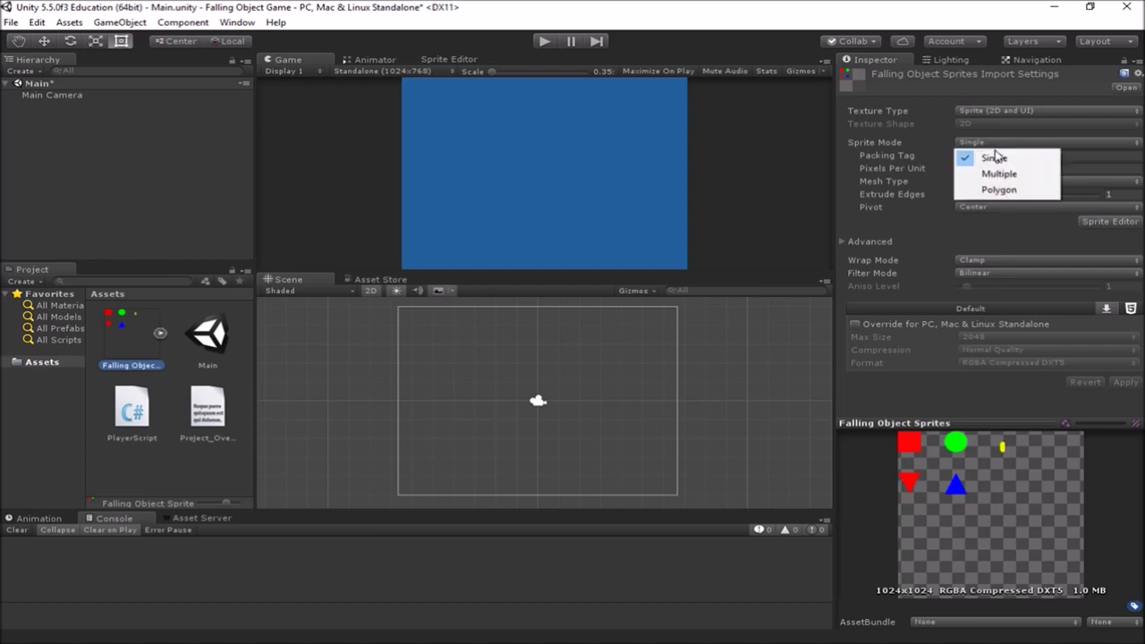
pyautogui.click(1000, 174)
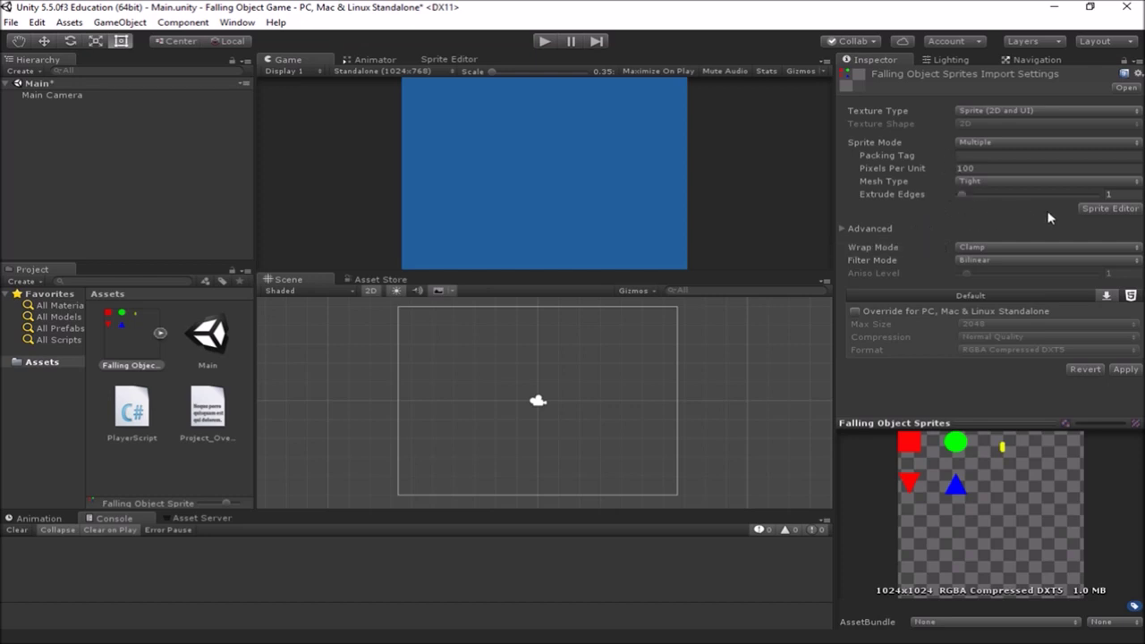
pyautogui.click(1127, 371)
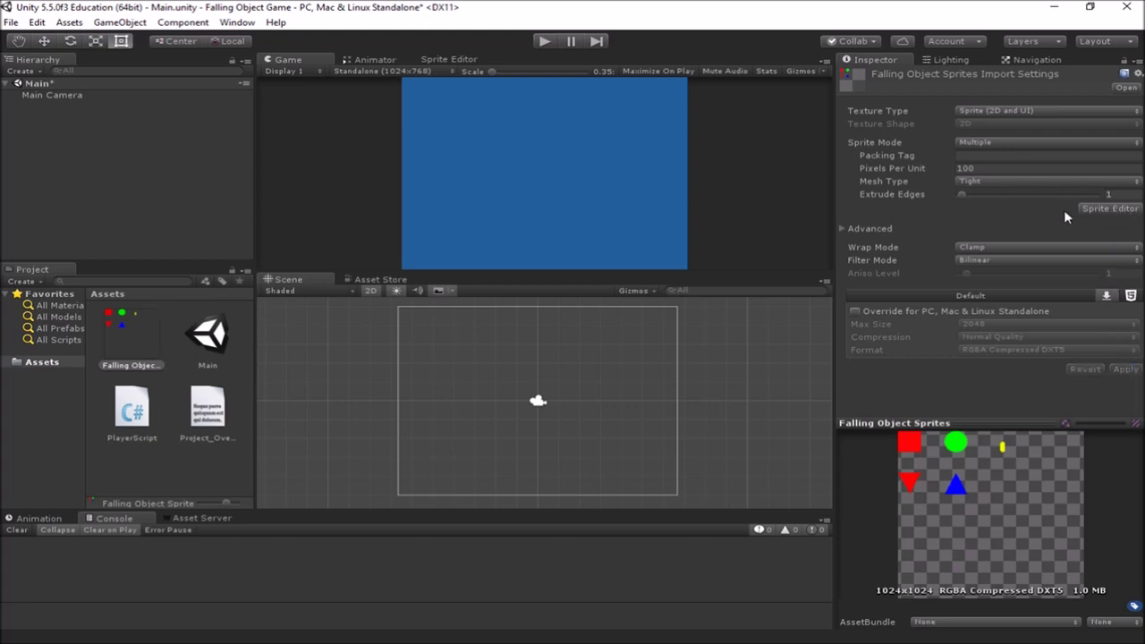
pyautogui.click(1110, 209)
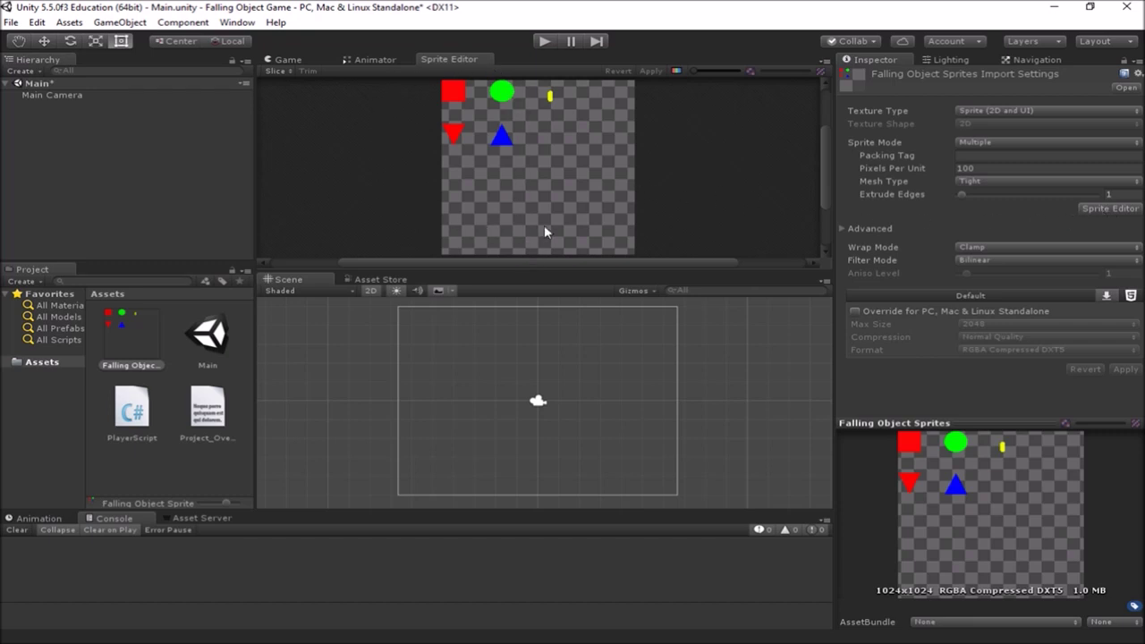
pyautogui.scroll(2, 564, 144)
pyautogui.scroll(-3, 557, 144)
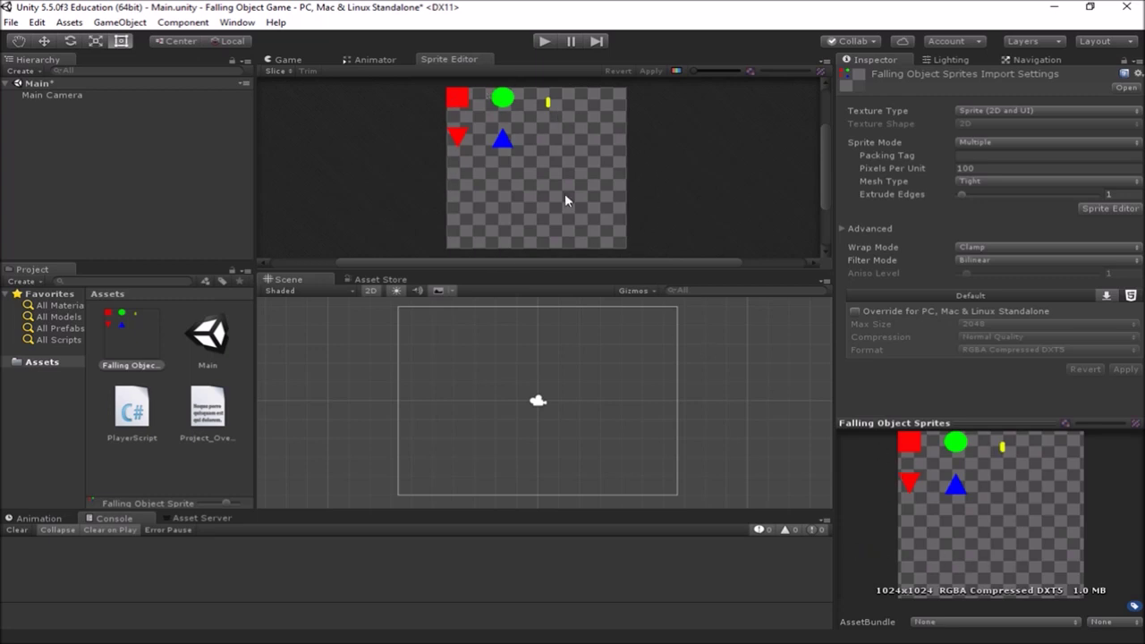
# - Slice the sprite sheet into separate sprites using the Delete Existing method
pyautogui.click(274, 71)
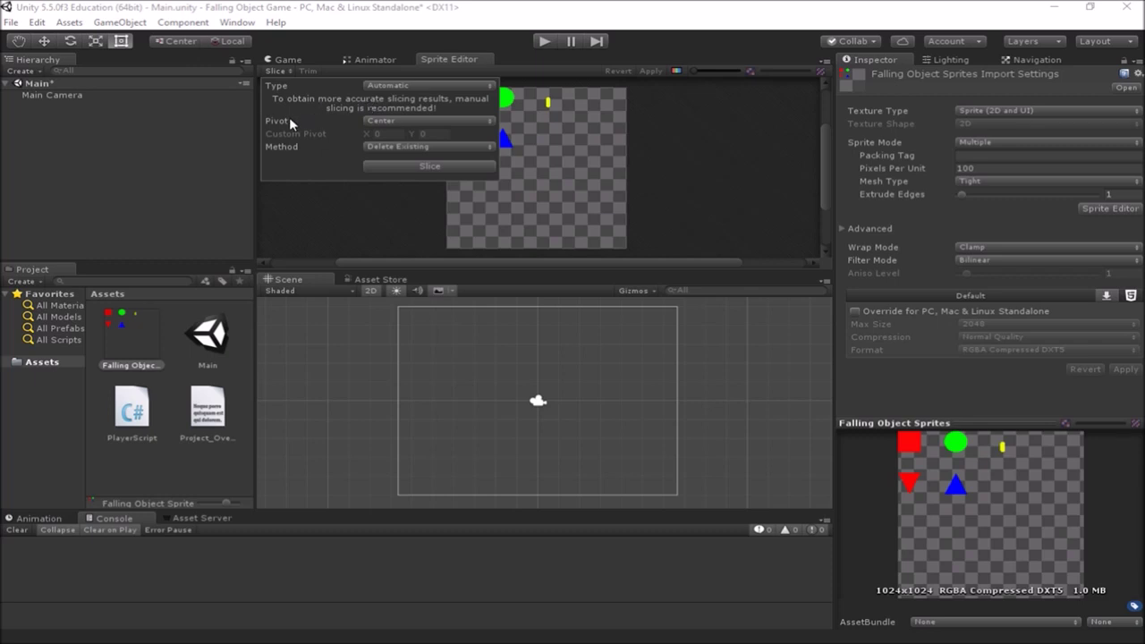
pyautogui.click(428, 146)
pyautogui.click(386, 151)
pyautogui.click(430, 166)
pyautogui.click(666, 152)
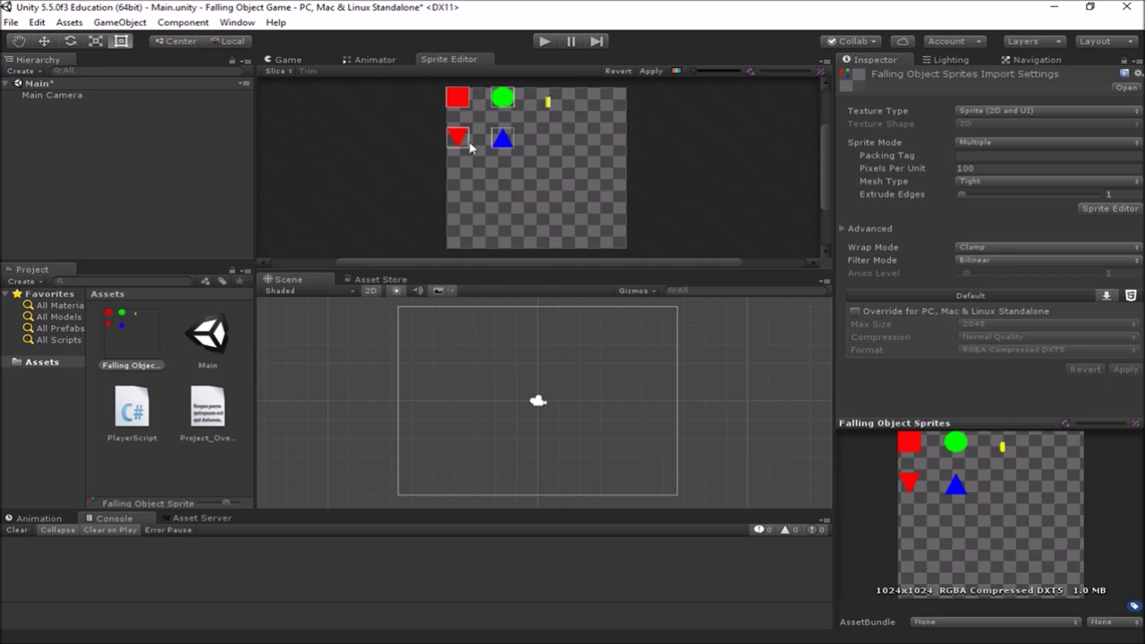
# - Pan and zoom to check the slice boxes around the square, circle and triangles
pyautogui.scroll(6, 468, 137)
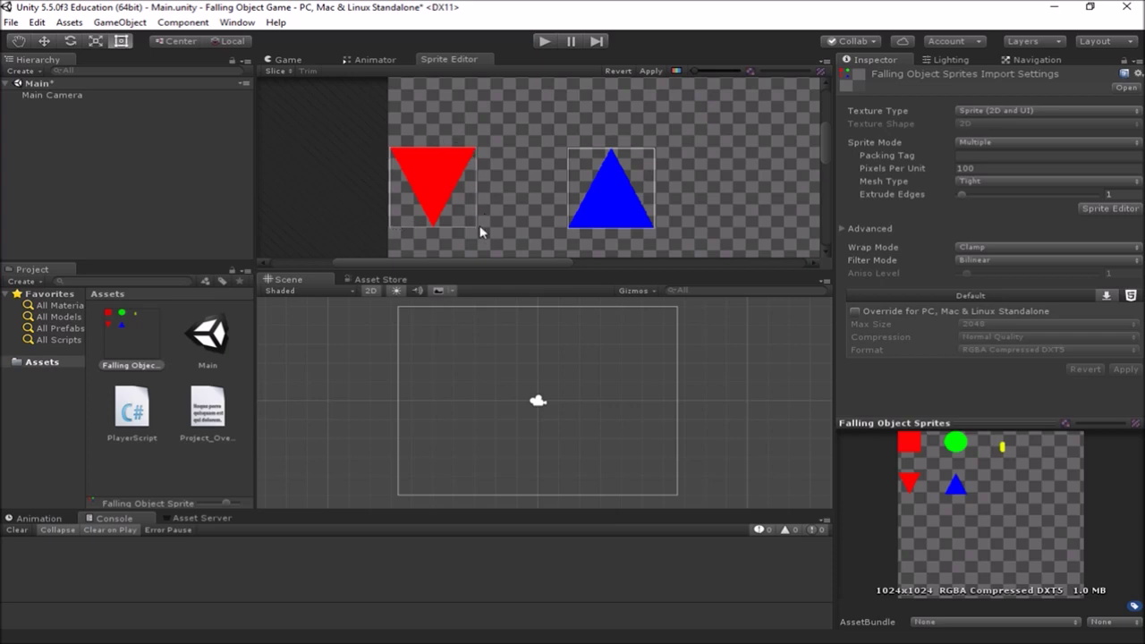
pyautogui.scroll(-3, 529, 148)
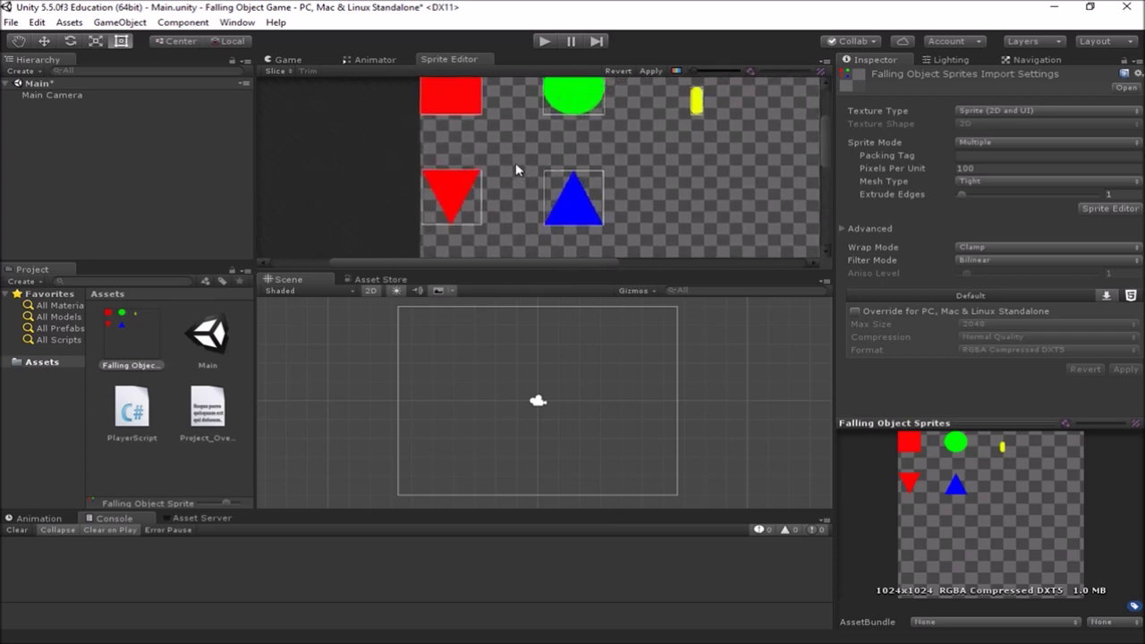
pyautogui.moveTo(525, 155); pyautogui.dragTo(506, 176, button='middle')
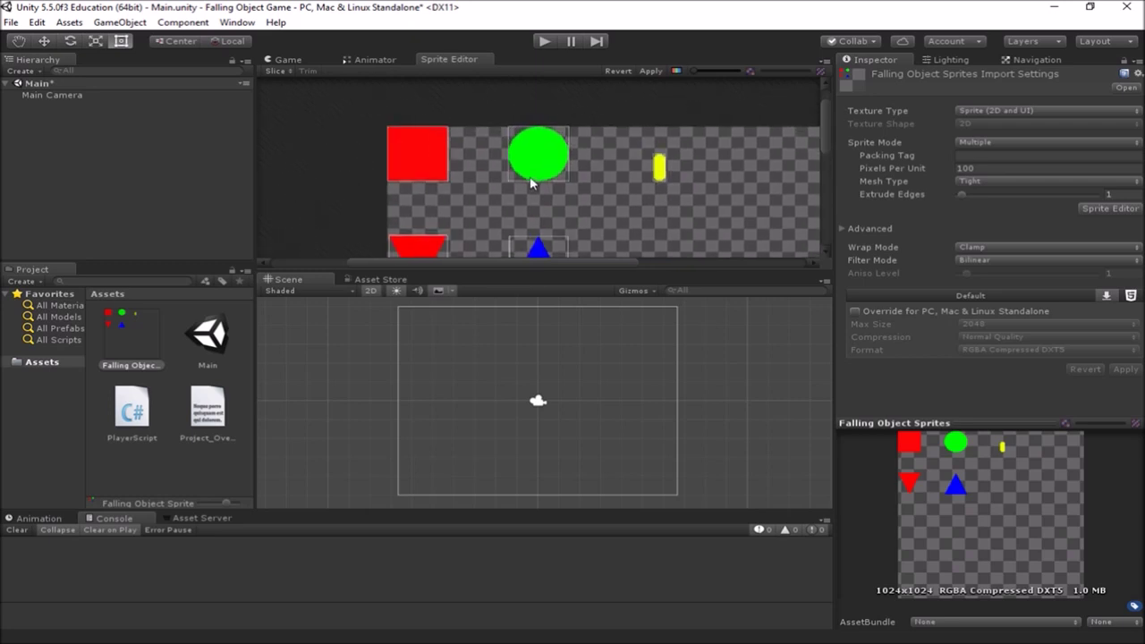
pyautogui.moveTo(526, 201); pyautogui.dragTo(534, 171, button='middle')
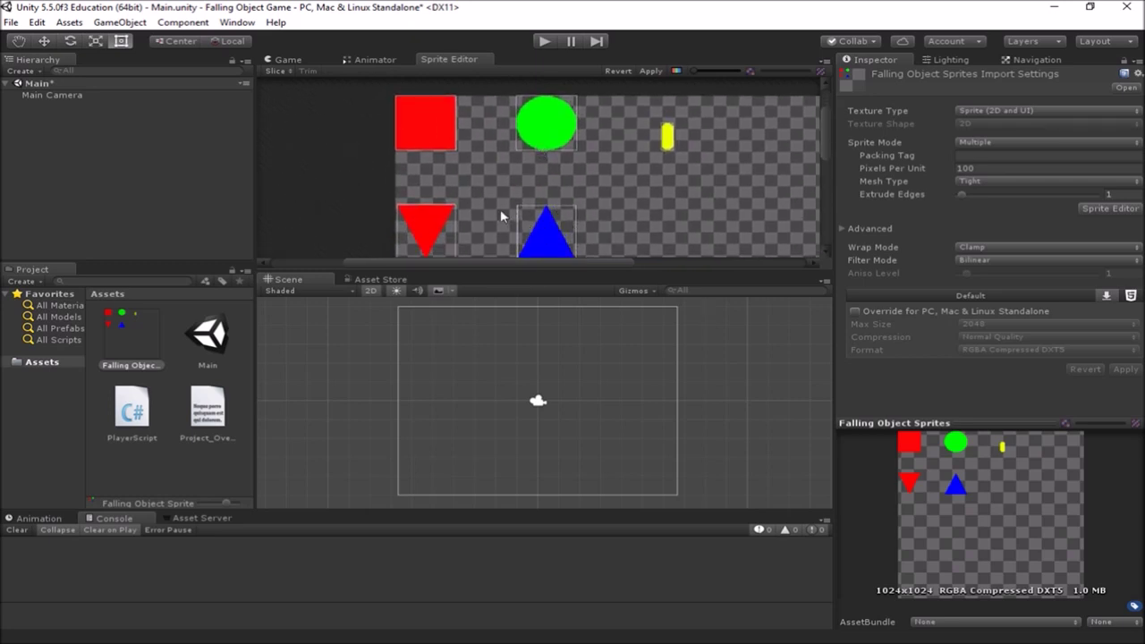
pyautogui.moveTo(491, 201); pyautogui.dragTo(507, 172, button='middle')
pyautogui.scroll(-3, 507, 172)
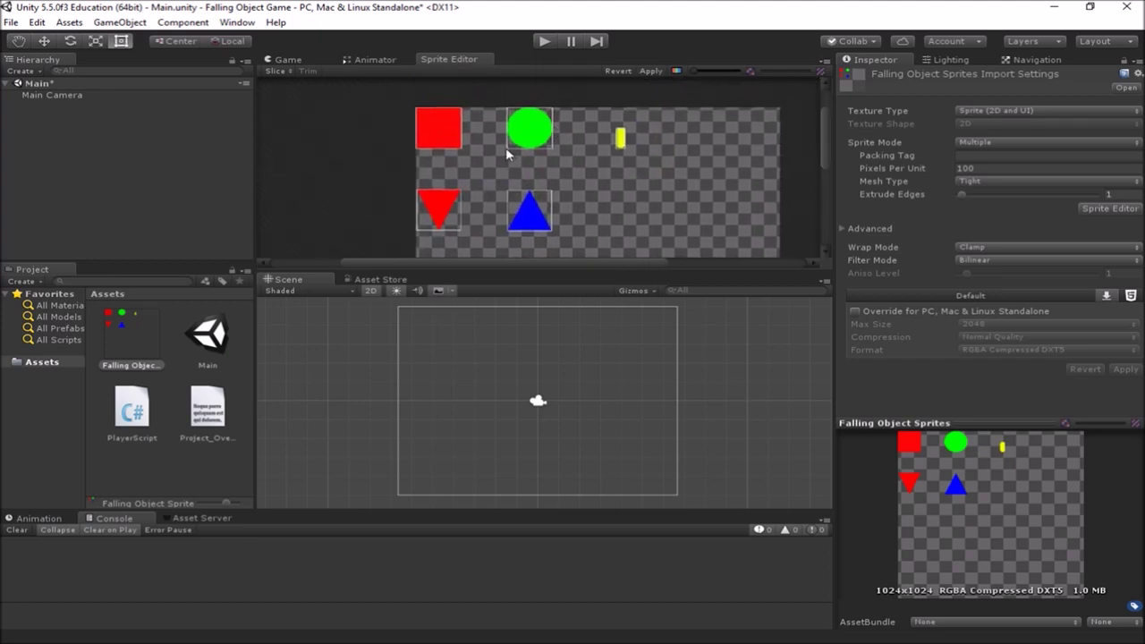
pyautogui.scroll(1, 495, 159)
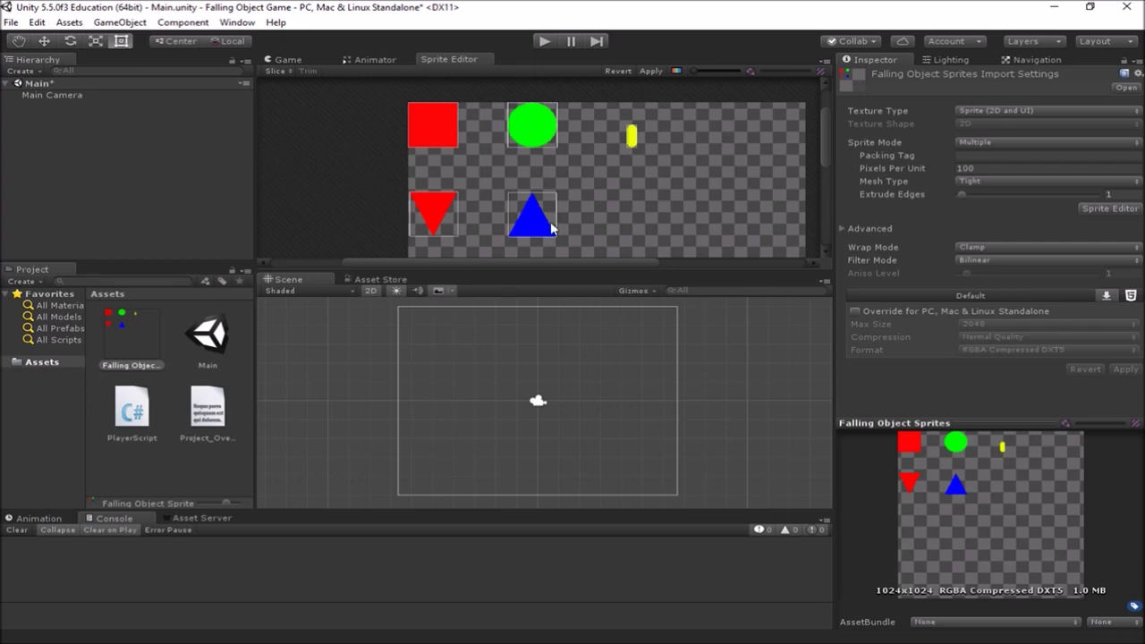
pyautogui.scroll(-3, 578, 180)
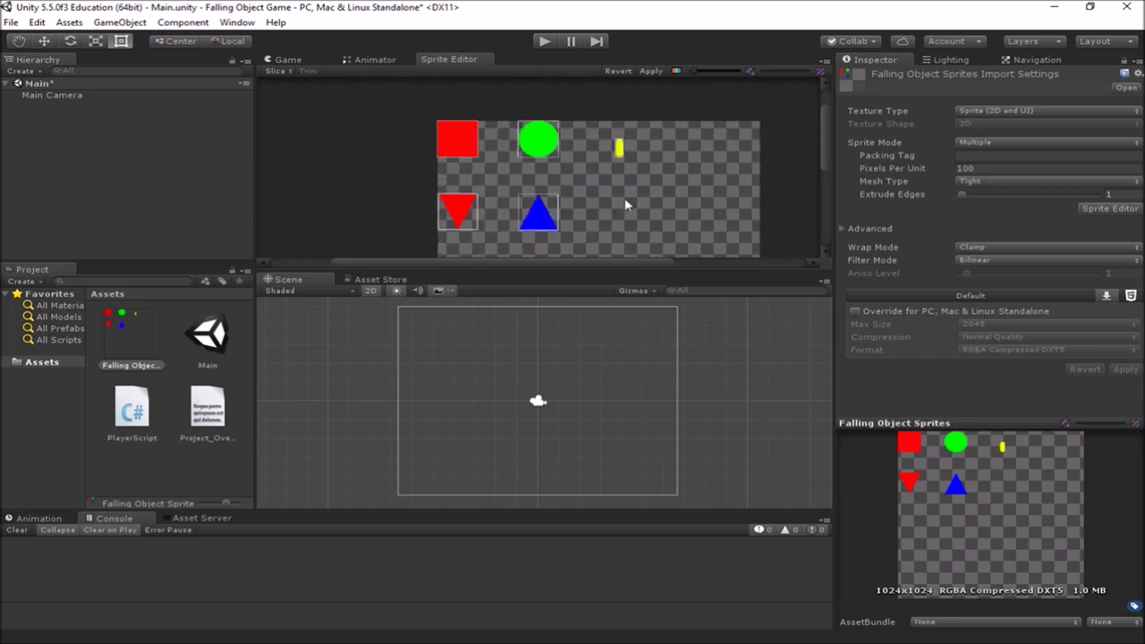
# - Apply the slicing, then inspect the red square, green circle and yellow capsule sprites
pyautogui.click(655, 72)
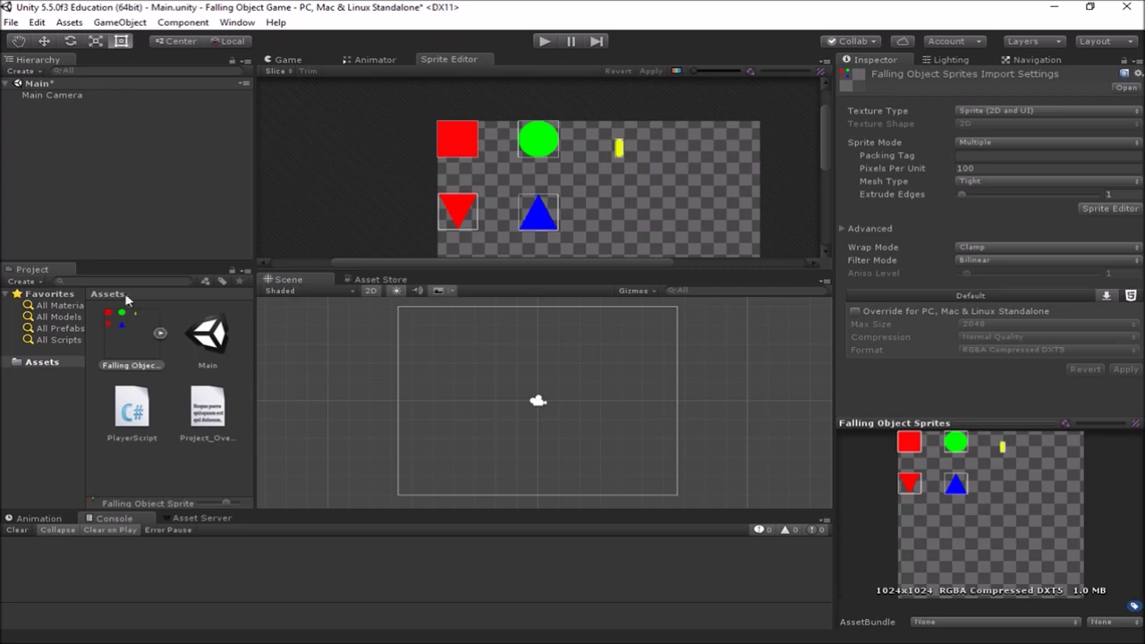
pyautogui.click(161, 333)
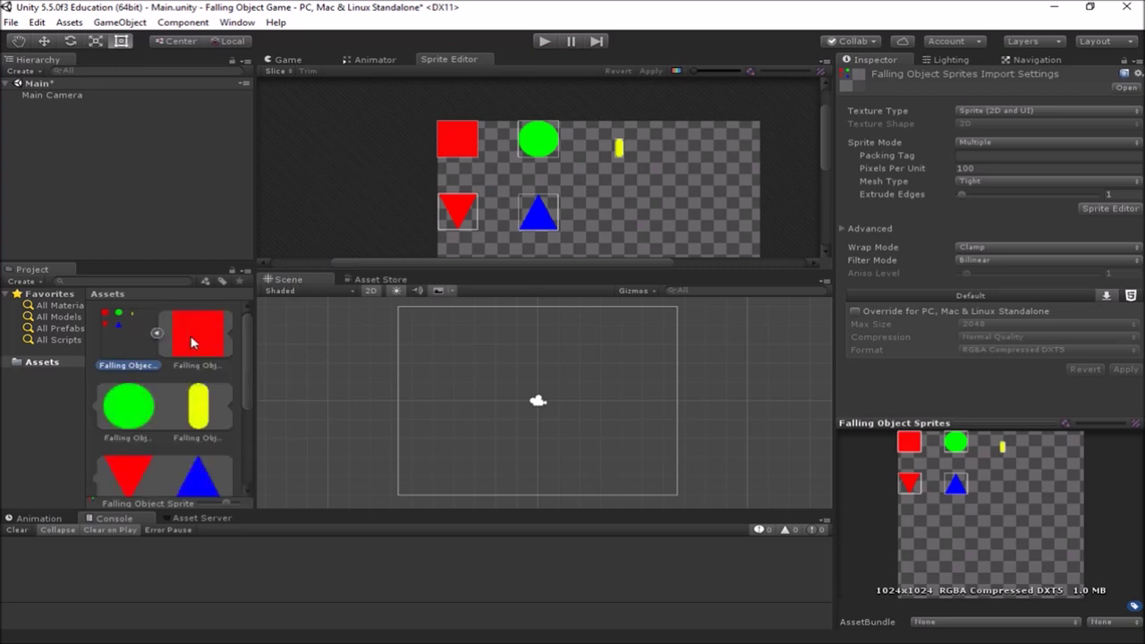
pyautogui.click(195, 340)
pyautogui.click(126, 405)
pyautogui.click(203, 413)
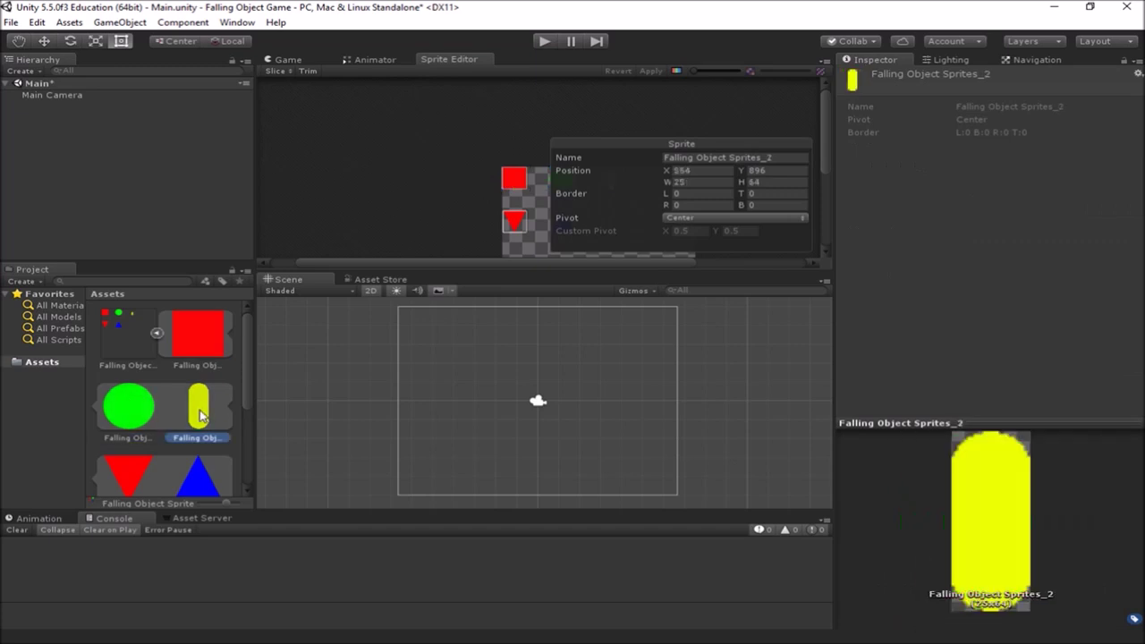
# - Inspect the red and blue triangle sprites, recheck circle and square, then collapse the sheet
pyautogui.scroll(-1, 202, 417)
pyautogui.click(126, 430)
pyautogui.click(197, 437)
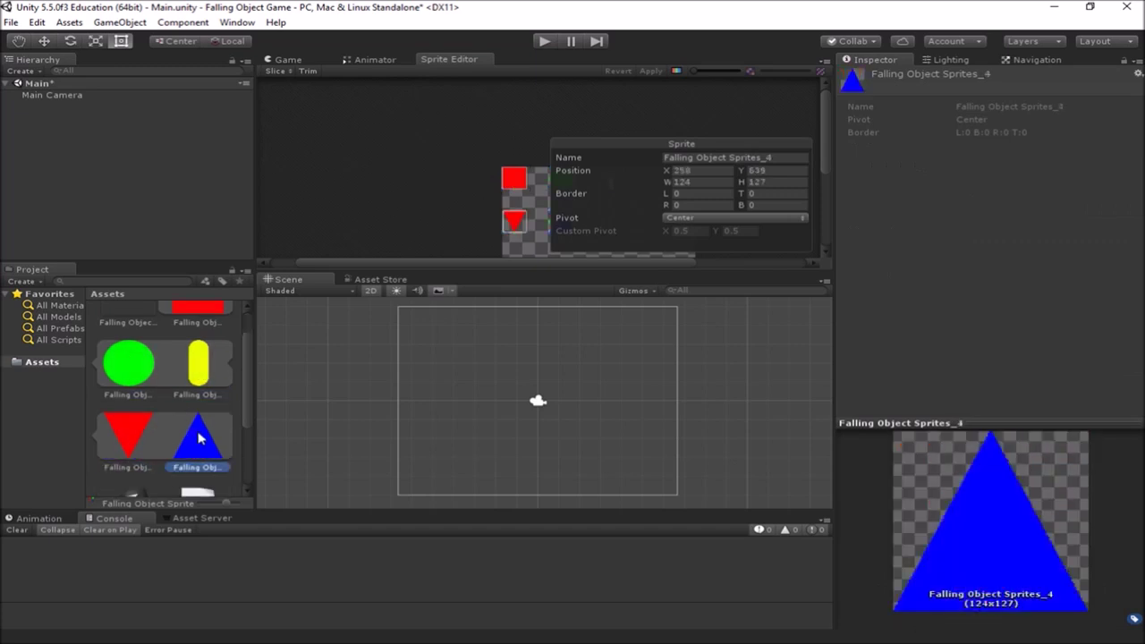
pyautogui.click(122, 378)
pyautogui.scroll(1, 121, 377)
pyautogui.click(198, 328)
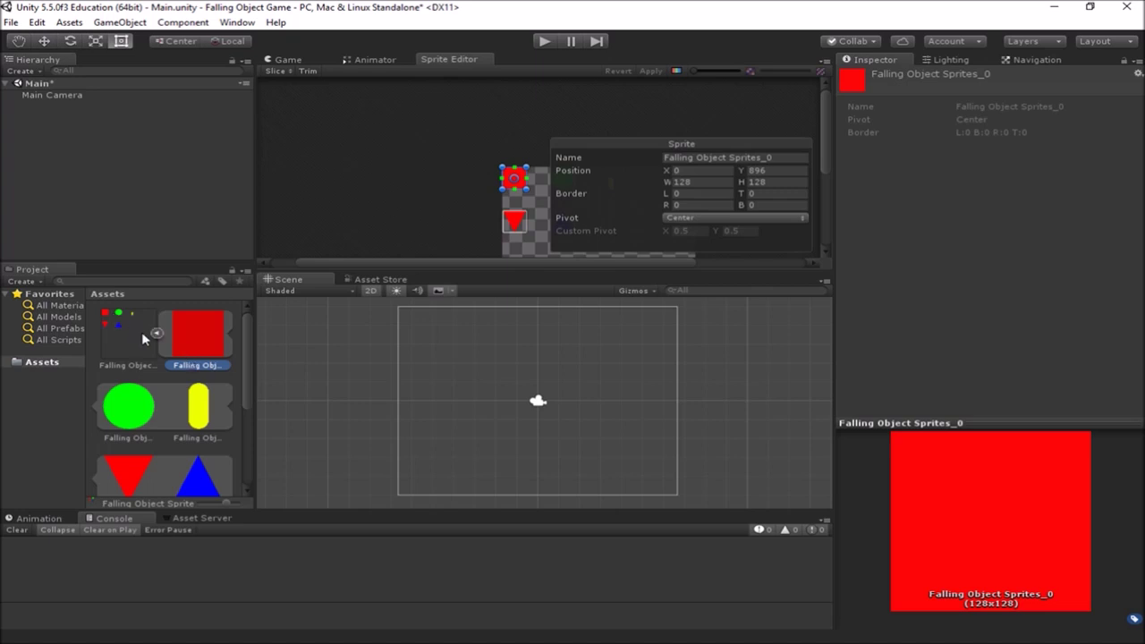
pyautogui.scroll(-1, 170, 436)
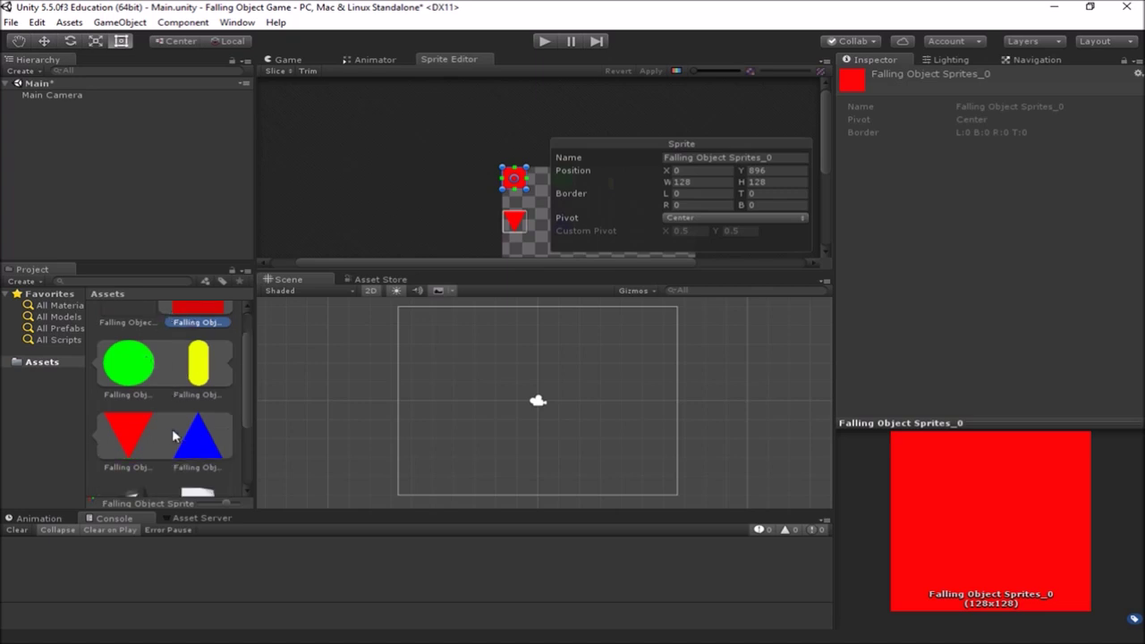
pyautogui.scroll(1, 170, 438)
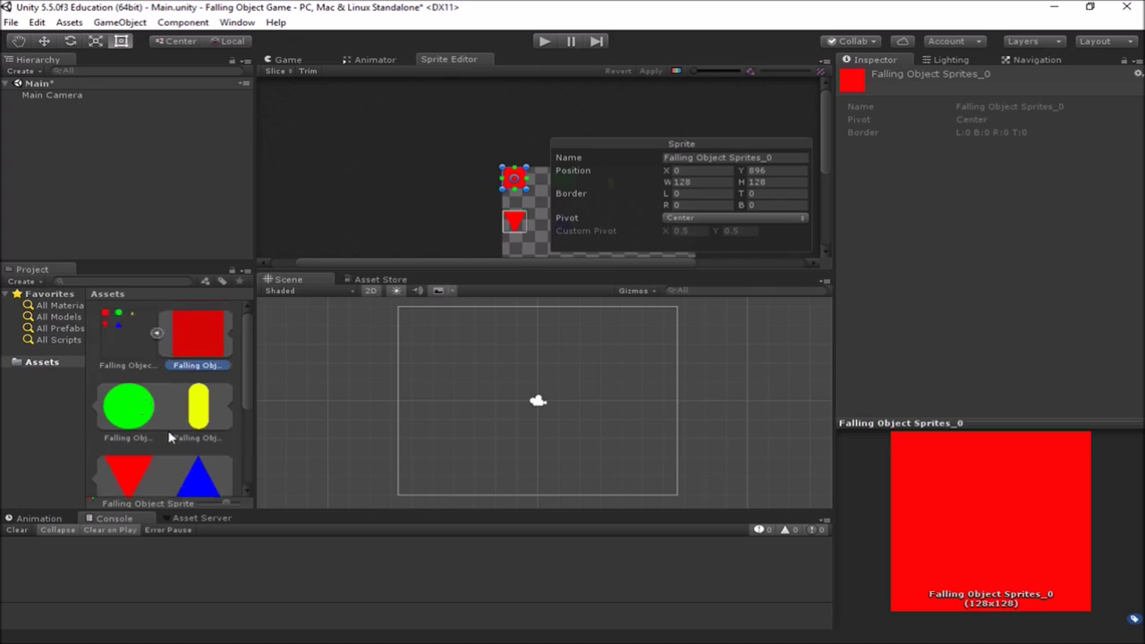
pyautogui.click(158, 334)
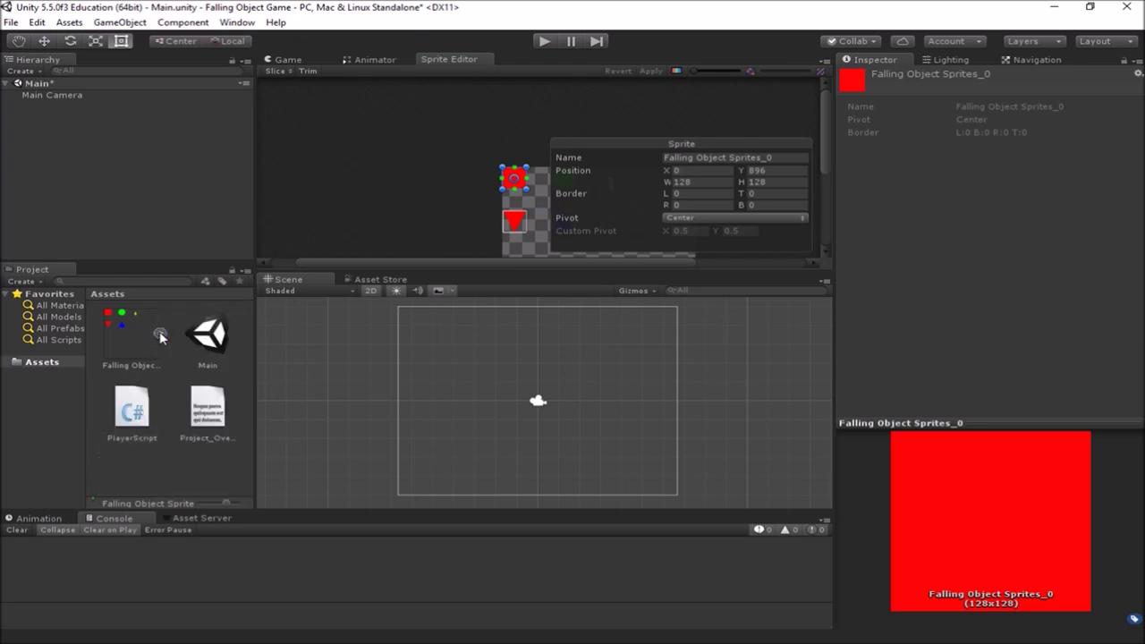
# - Switch to the Game view and expand Falling Object Sprites to list its five sprites
pyautogui.click(312, 59)
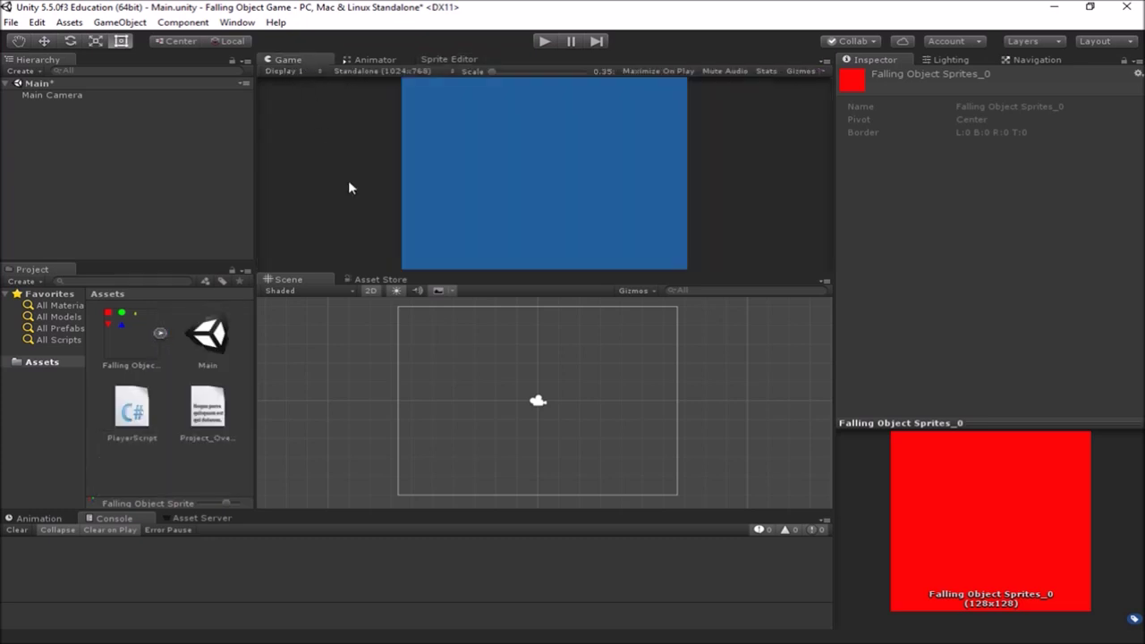
pyautogui.click(160, 334)
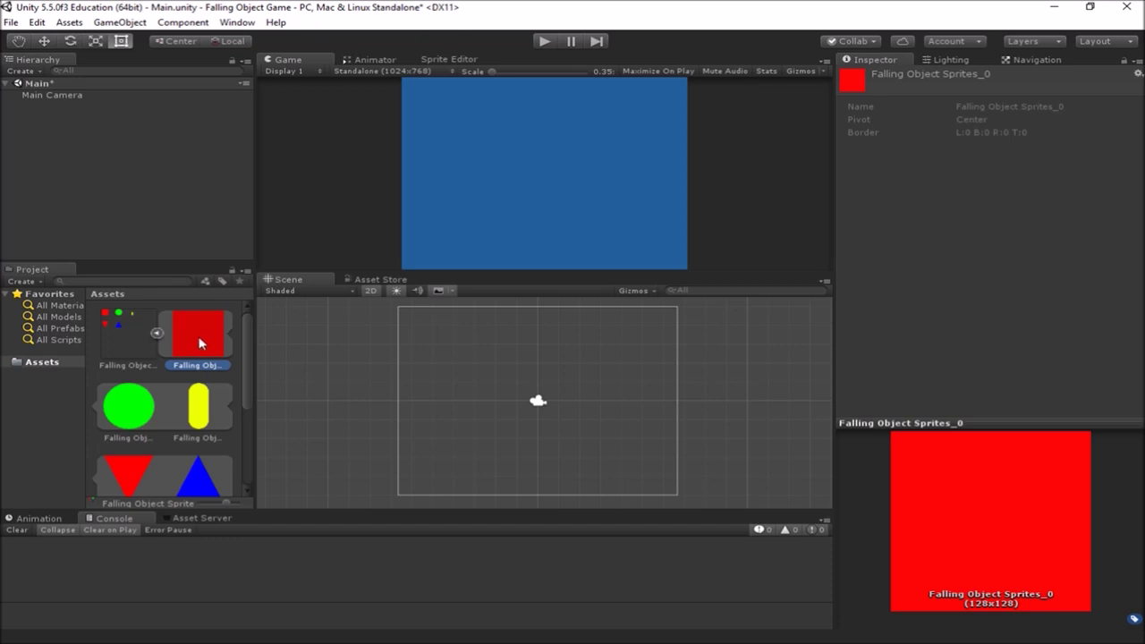
# - Place Falling Object Sprites_0 in the scene at X -0.171, Y -3.999, then zoom out
pyautogui.moveTo(199, 343); pyautogui.dragTo(534, 482)
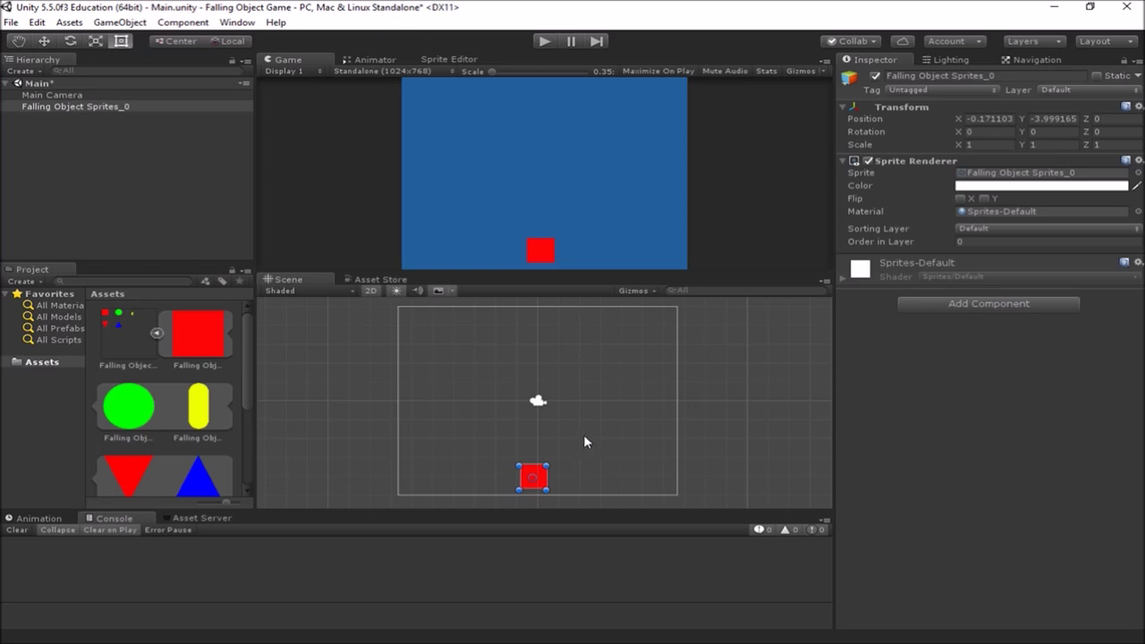
pyautogui.scroll(-3, 583, 434)
pyautogui.scroll(-3, 577, 432)
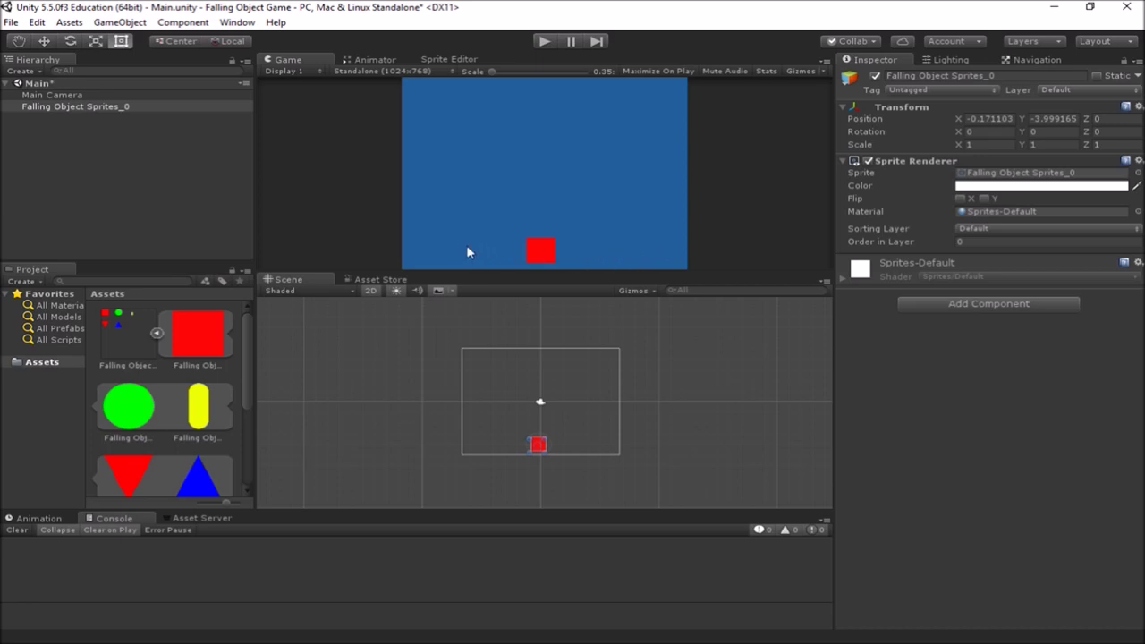
# - Select Main Camera and check its position X, Y and Z (-10) values
pyautogui.click(71, 97)
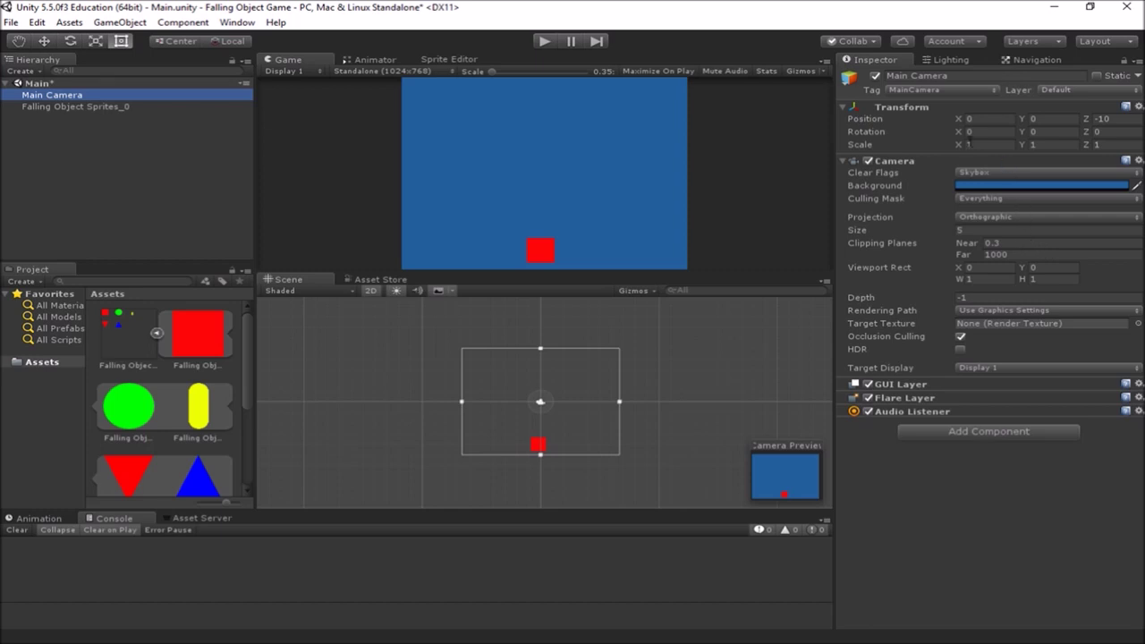
pyautogui.click(986, 118)
pyautogui.click(1040, 119)
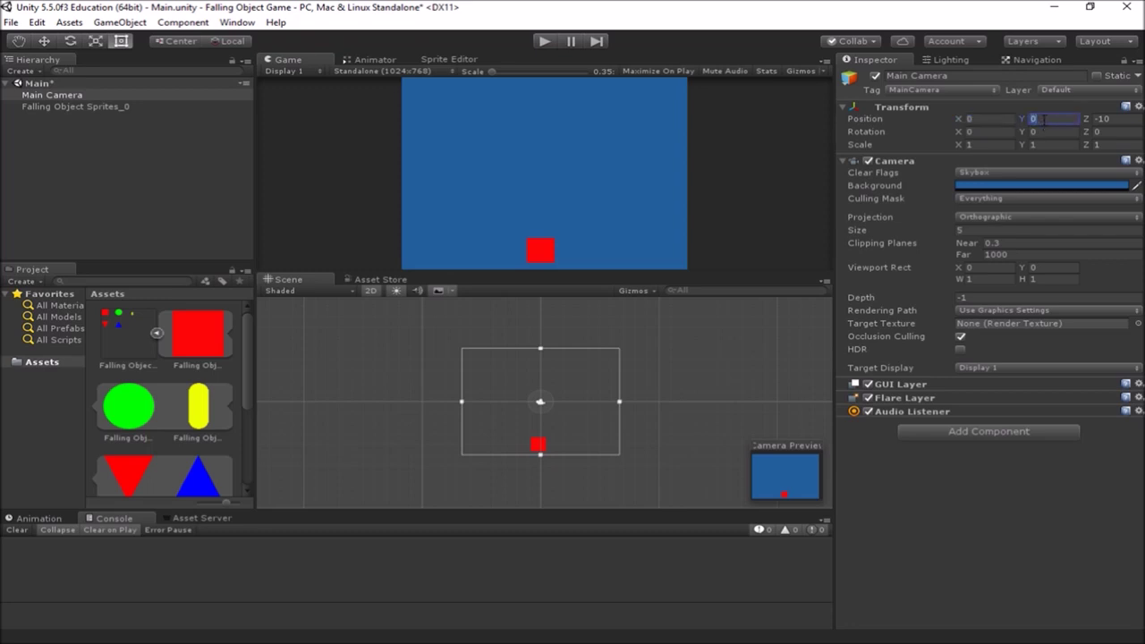
pyautogui.click(1000, 119)
pyautogui.click(1048, 119)
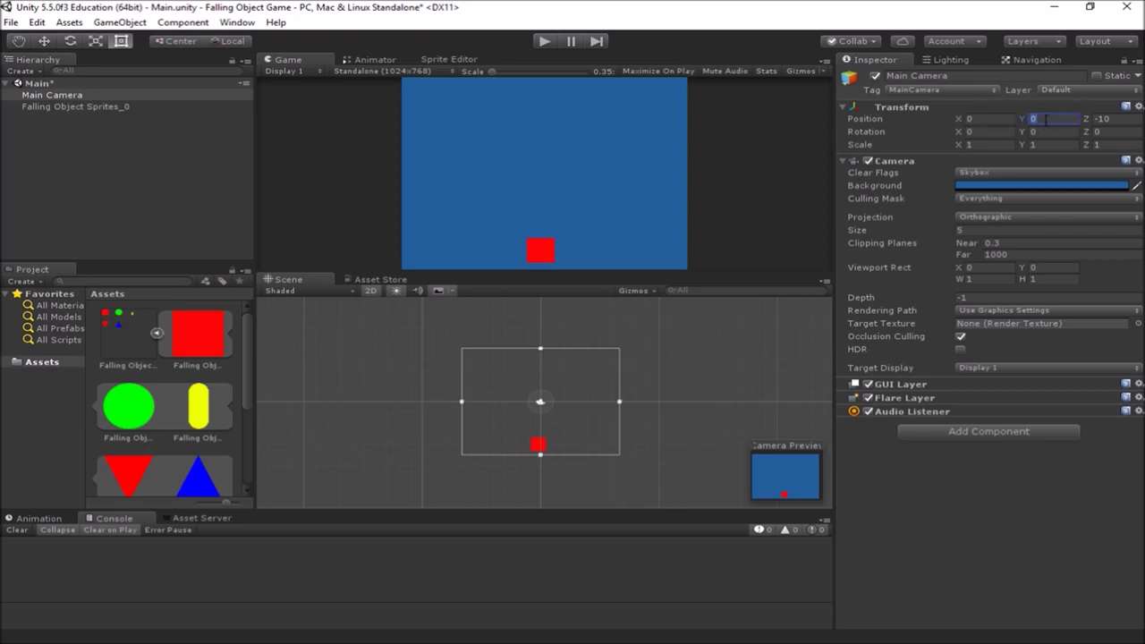
pyautogui.click(1122, 119)
# - Scrub the Main Camera size upward past 11, then enter 15 as its orthographic size
pyautogui.moveTo(919, 227); pyautogui.dragTo(1028, 228)
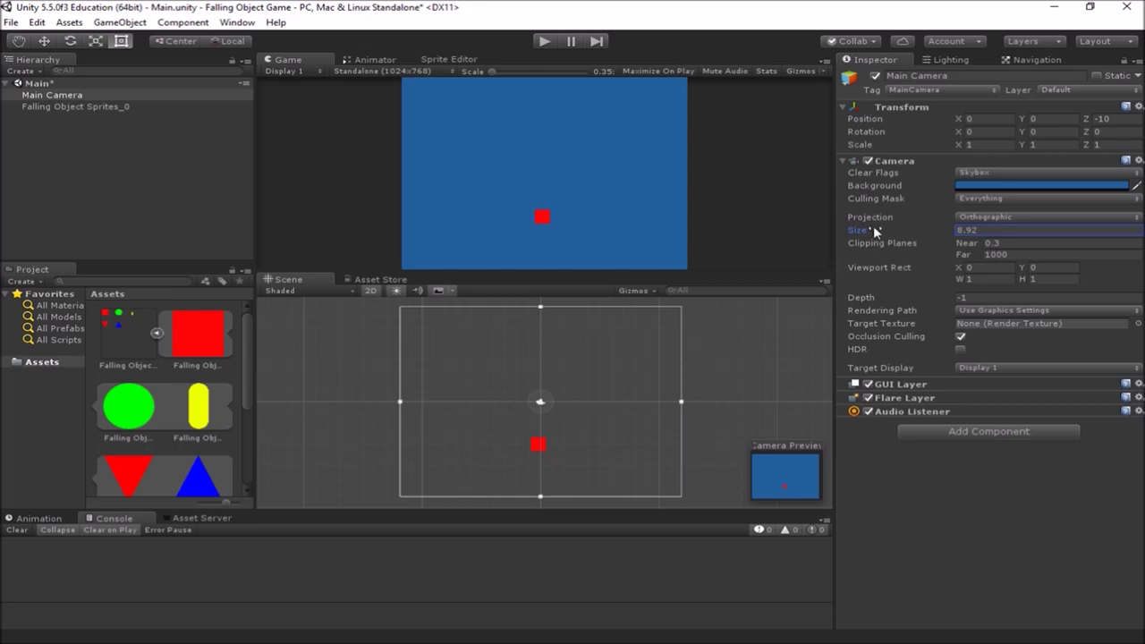
pyautogui.moveTo(873, 228); pyautogui.dragTo(937, 230)
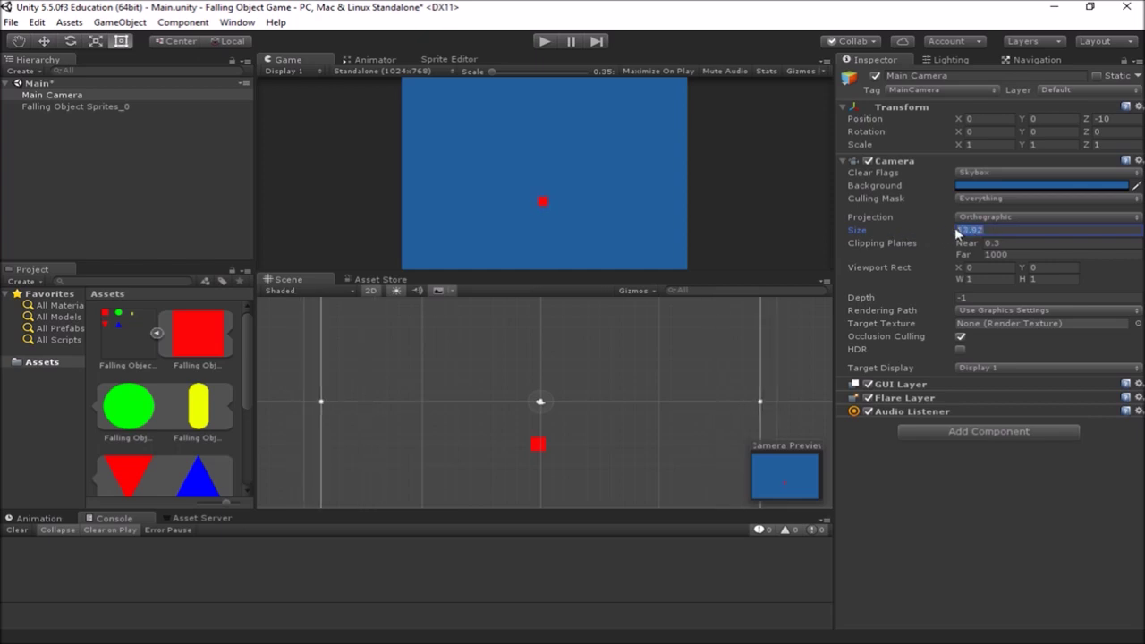
pyautogui.write('15')
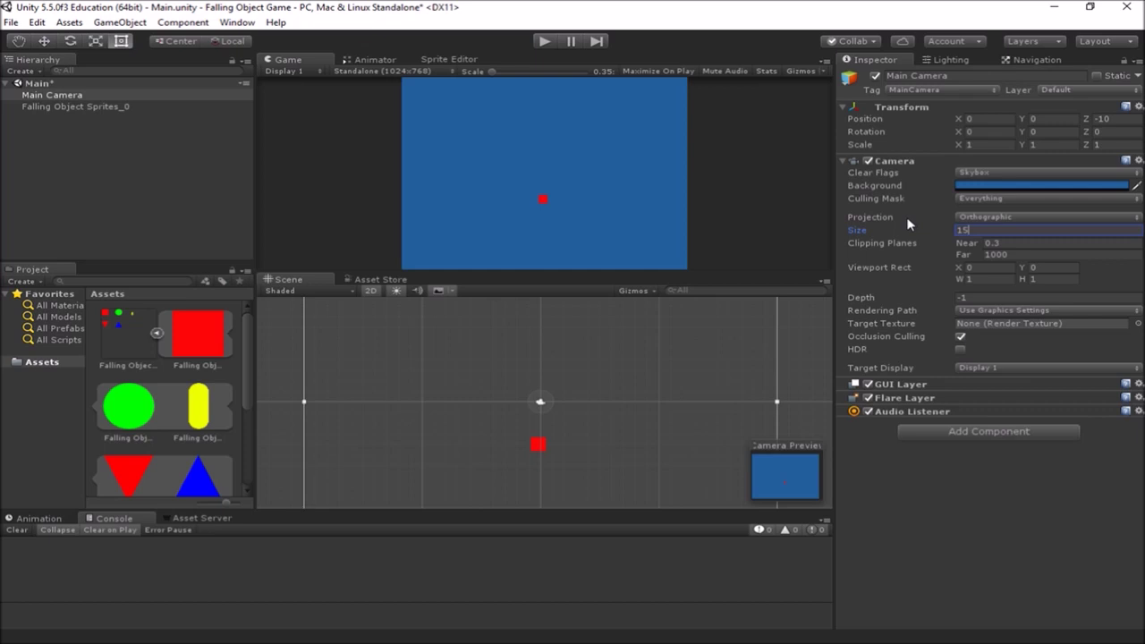
pyautogui.scroll(-6, 602, 417)
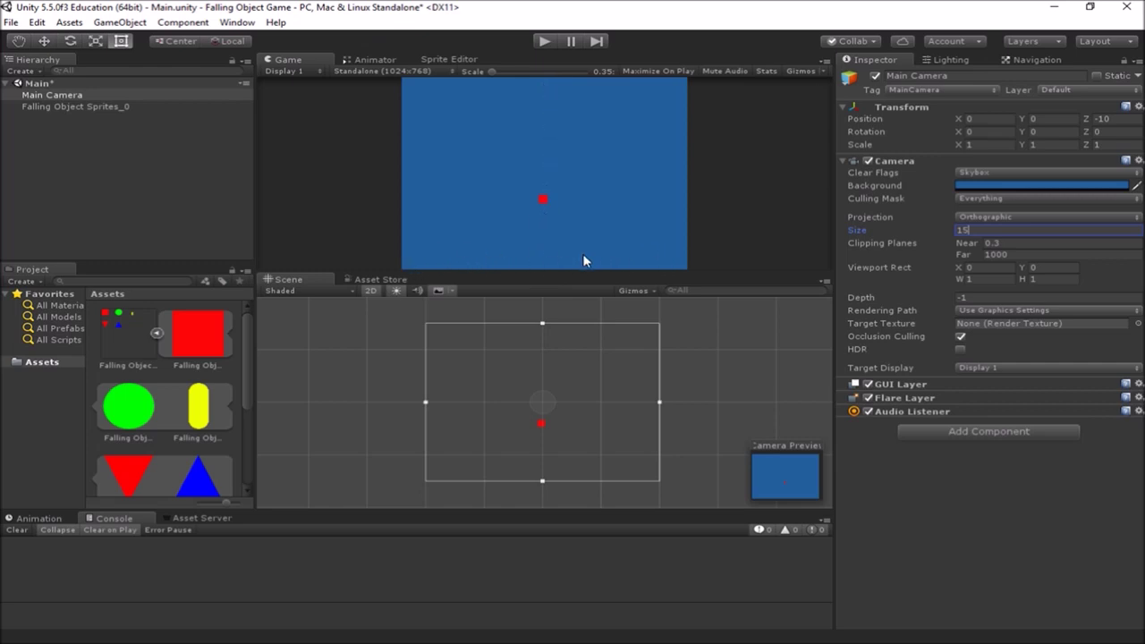
# - Drag the red square player down to X 0.2, Y -14, at the camera frame's bottom edge
pyautogui.click(542, 426)
pyautogui.moveTo(543, 428); pyautogui.dragTo(545, 480)
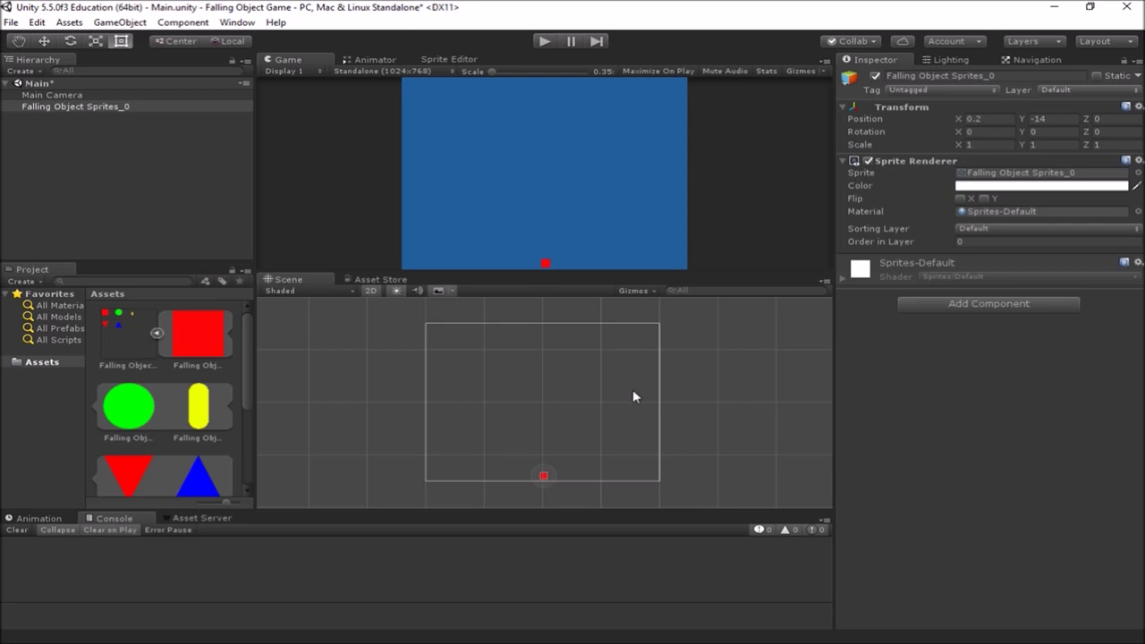
pyautogui.click(72, 96)
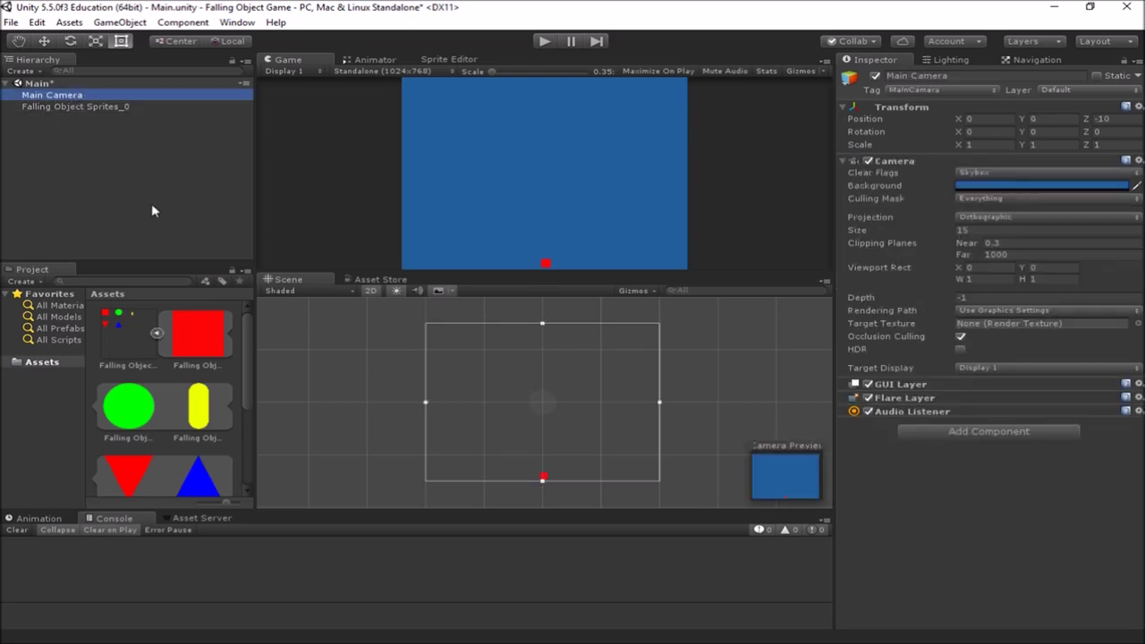